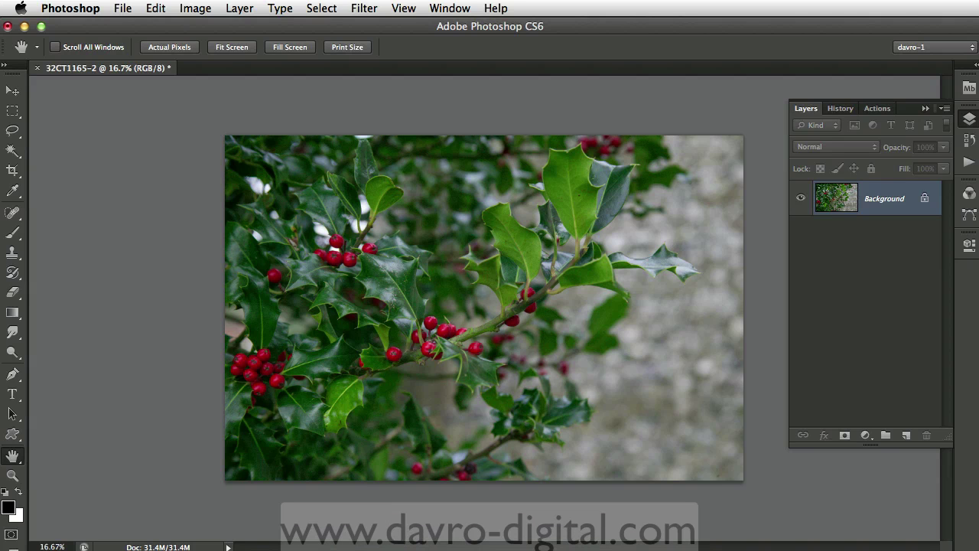
# Step: Duplicate the Background holly photo layer as Layer 1
pyautogui.hotkey('ctrl', 'j')
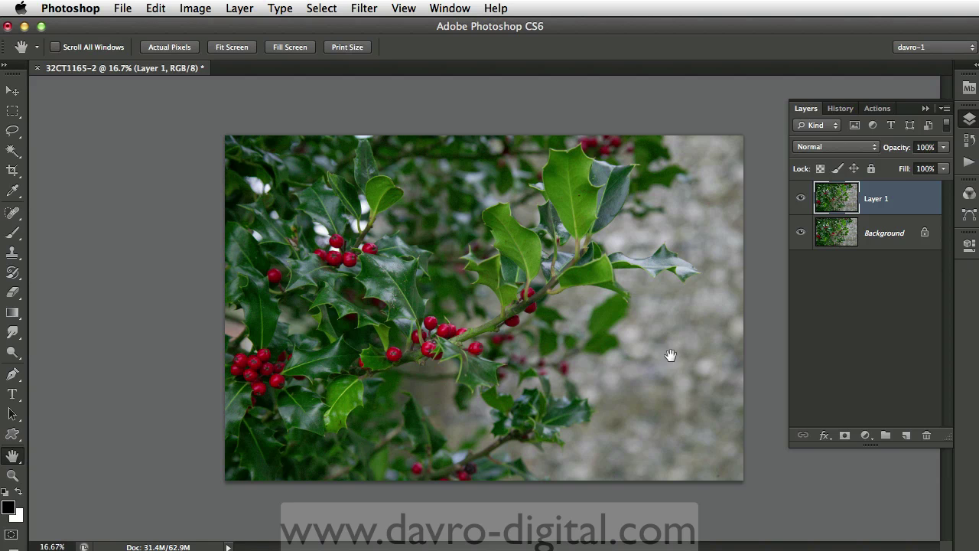
# Step: Apply the Polar Coordinates filter with Polar to Rectangular to Layer 1
pyautogui.click(365, 9)
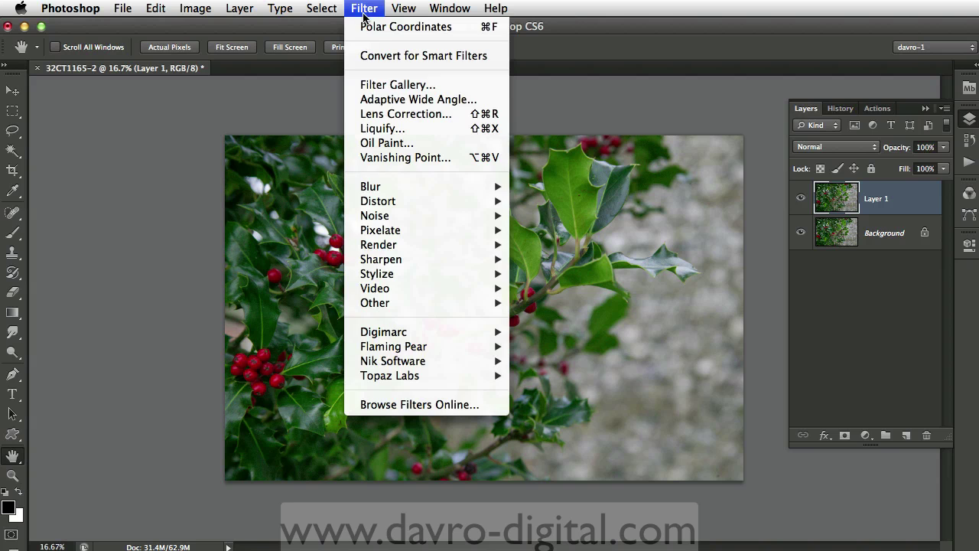
pyautogui.moveTo(378, 200)
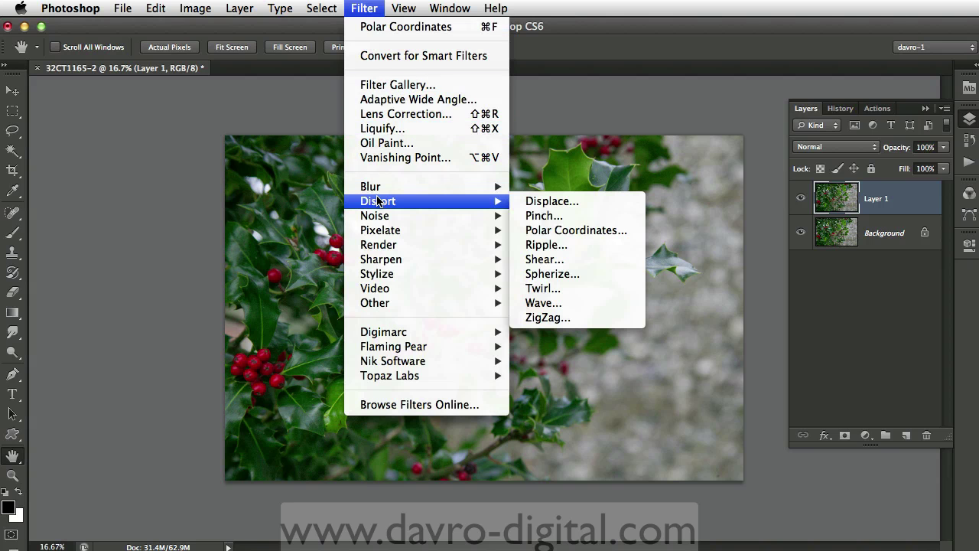
pyautogui.click(567, 231)
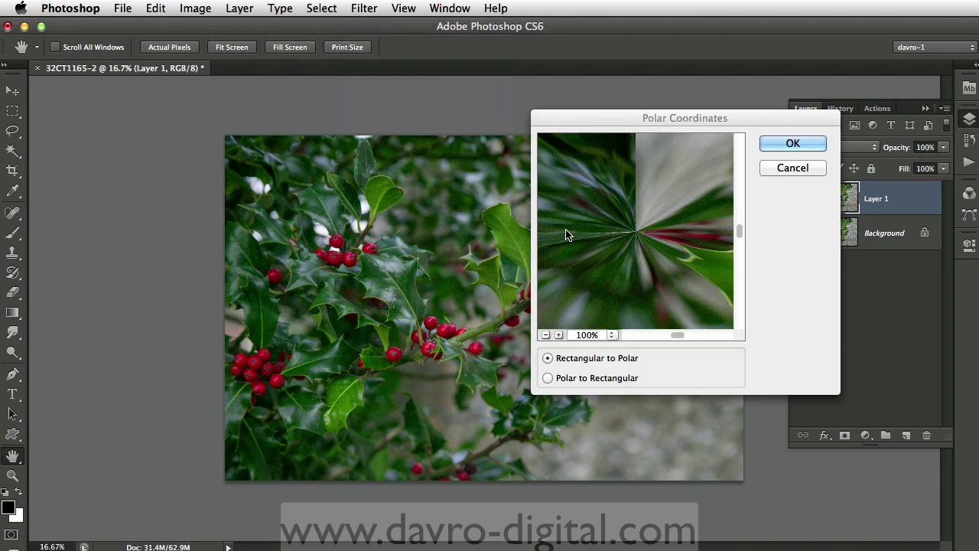
pyautogui.click(573, 380)
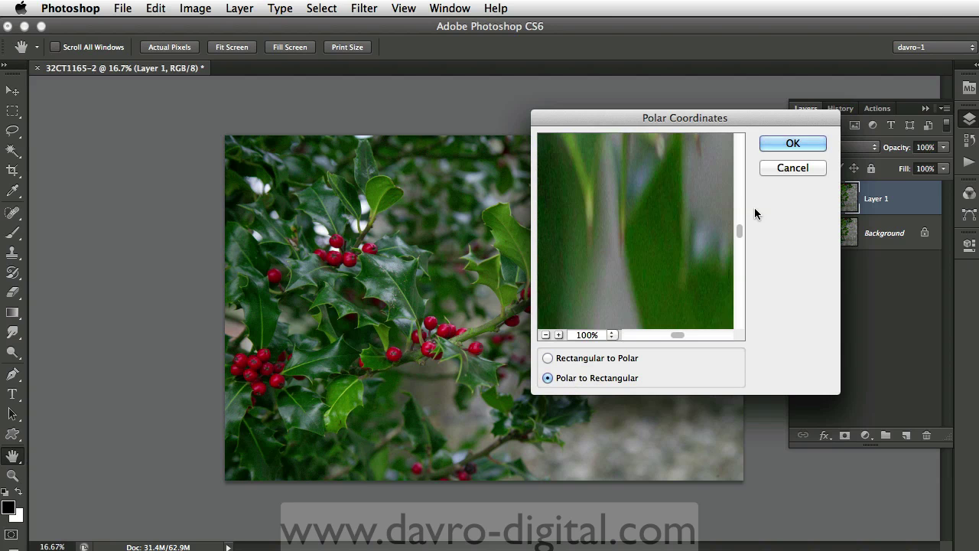
pyautogui.click(786, 145)
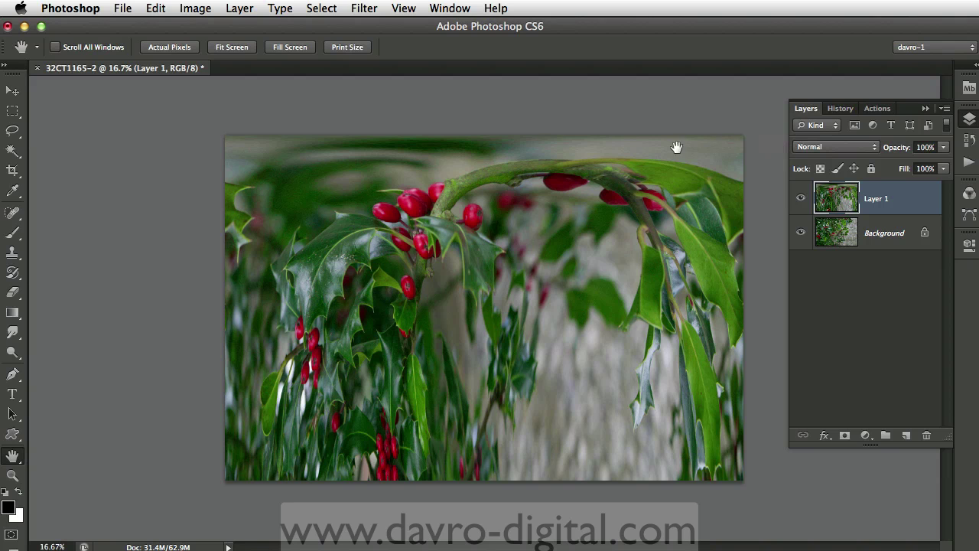
# Step: Flip the distorted layer vertically
pyautogui.click(157, 9)
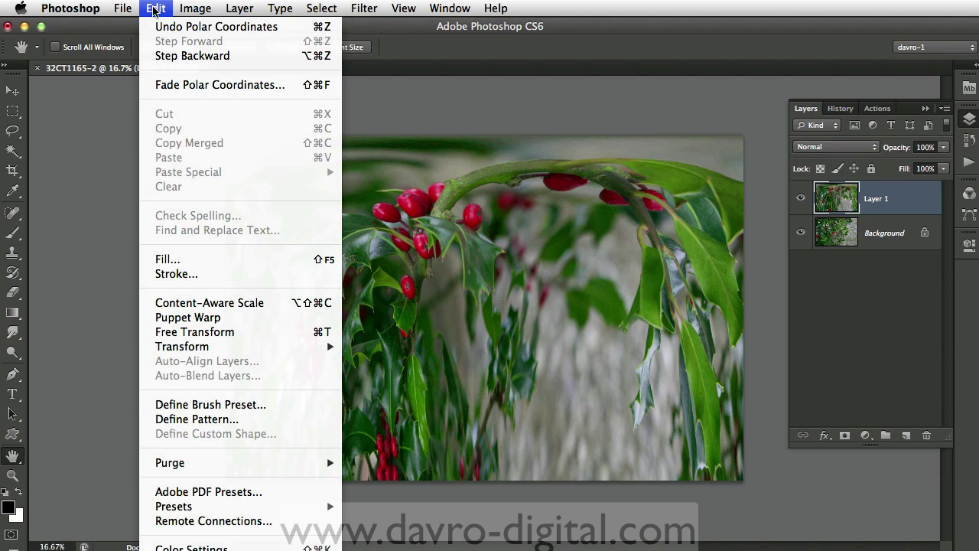
pyautogui.moveTo(189, 348)
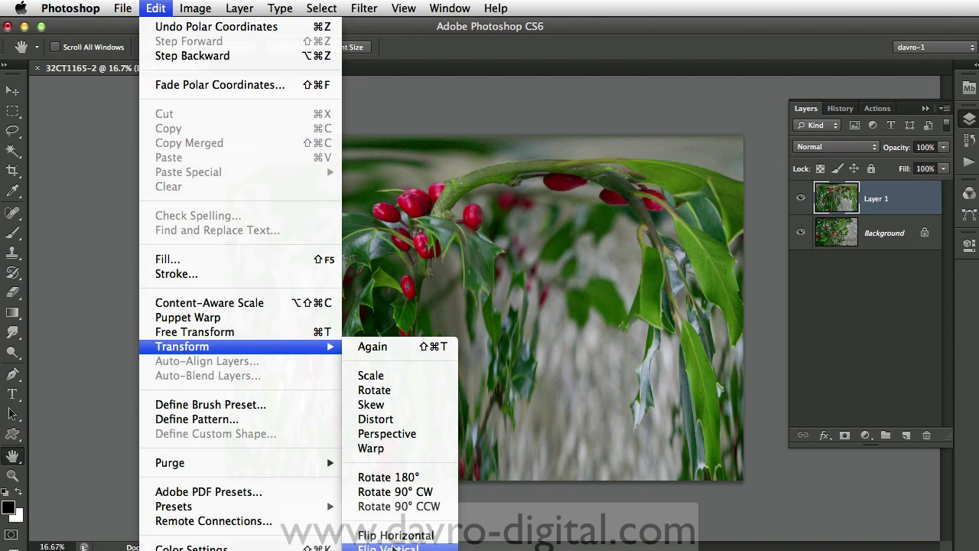
pyautogui.click(392, 548)
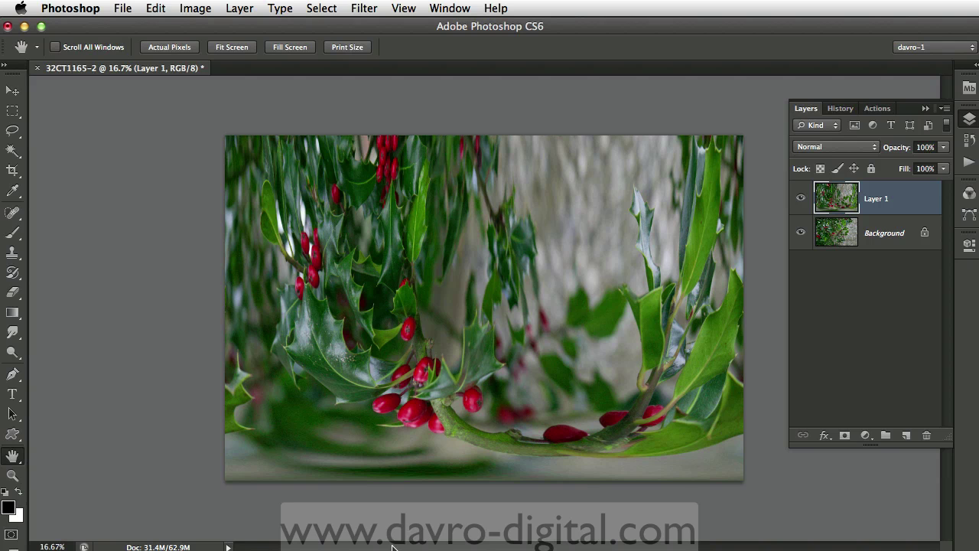
# Step: Apply Polar Coordinates again with Rectangular to Polar to wrap the holly into an orb
pyautogui.click(364, 9)
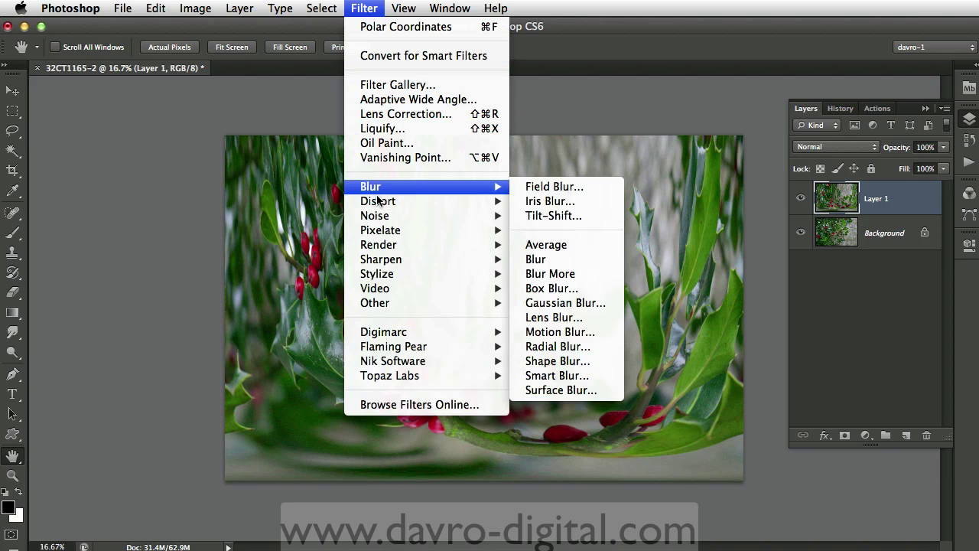
pyautogui.moveTo(378, 202)
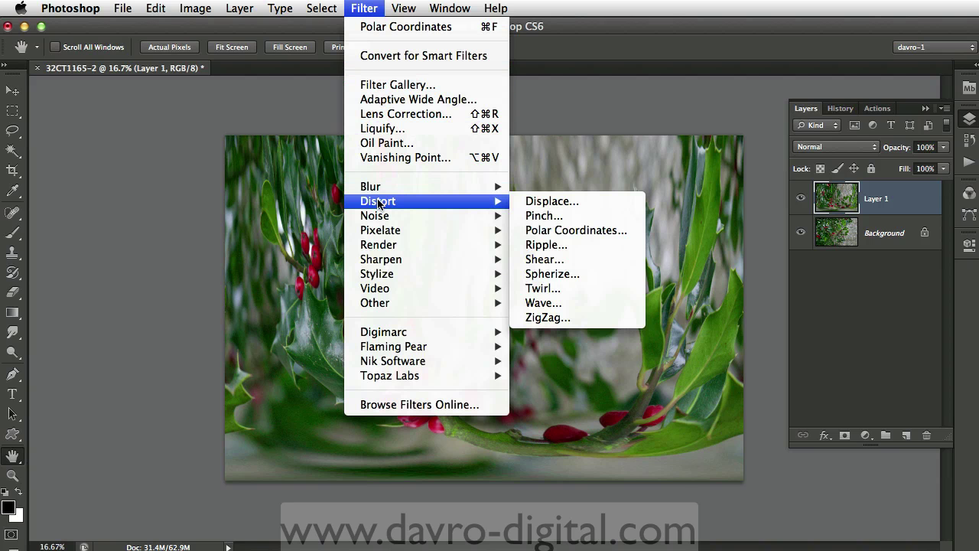
pyautogui.click(557, 234)
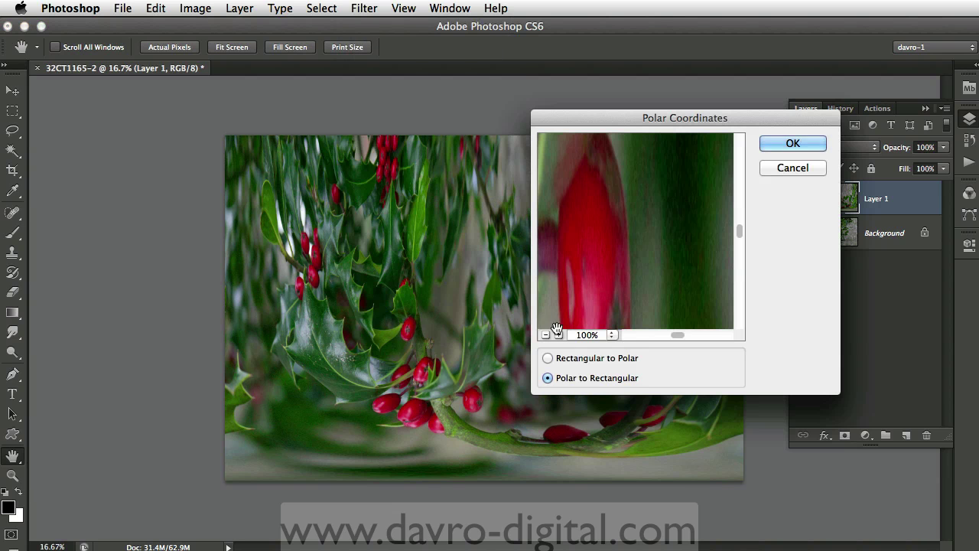
pyautogui.click(561, 358)
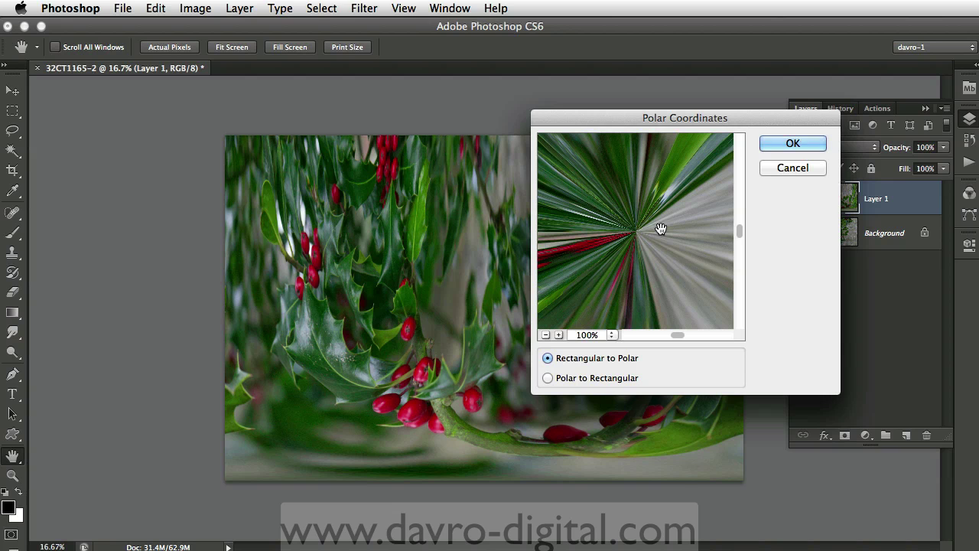
pyautogui.click(793, 145)
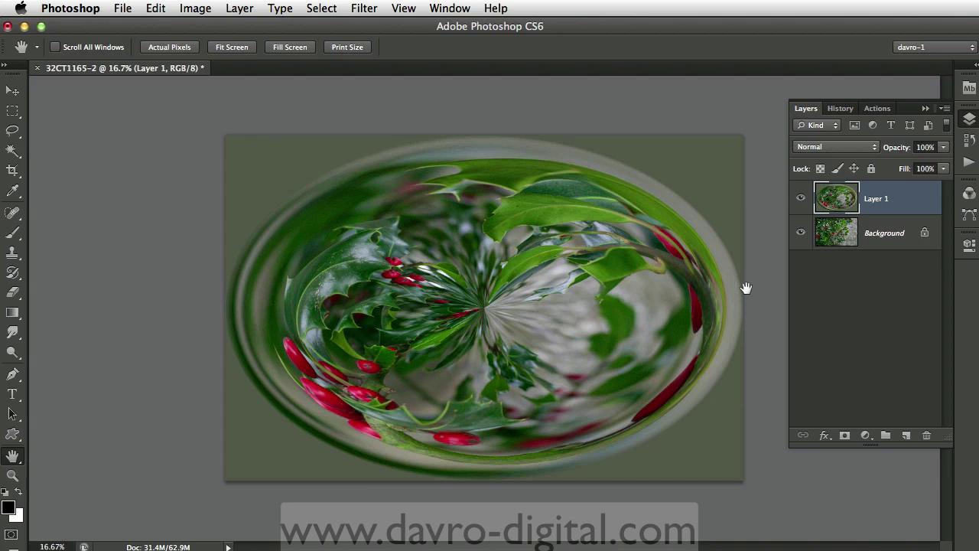
# Step: Scale the orb layer to 56.35% width and 77.66% height and centre it on the photo
pyautogui.press('super')
pyautogui.press('super+t')
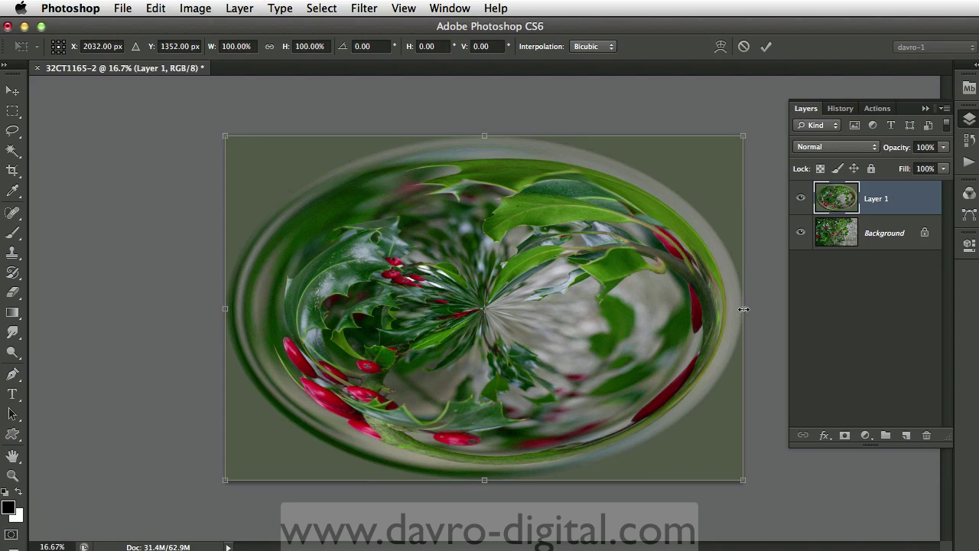
pyautogui.press('alt')
pyautogui.moveTo(743, 309); pyautogui.dragTo(671, 309)
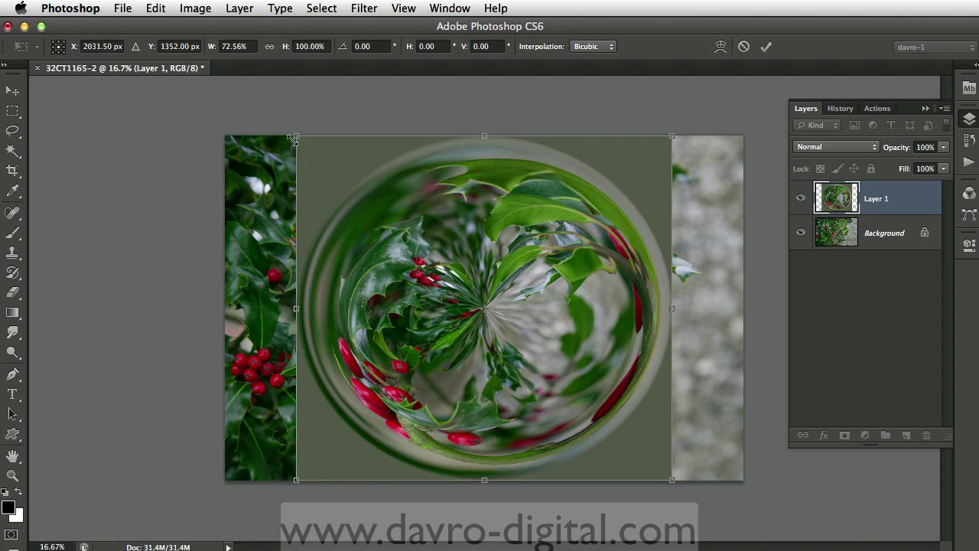
pyautogui.press('shift')
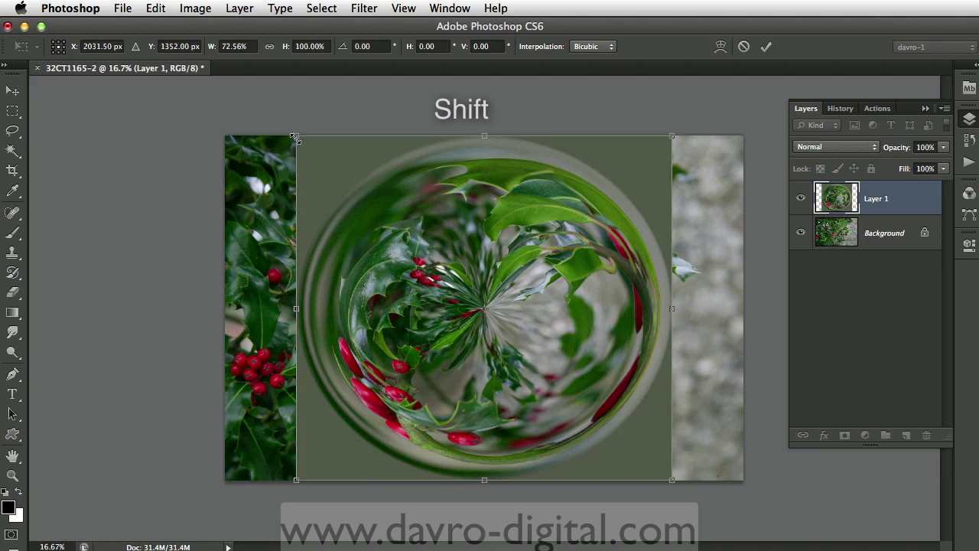
pyautogui.moveTo(295, 137); pyautogui.dragTo(361, 235)
pyautogui.moveTo(579, 395); pyautogui.dragTo(533, 341)
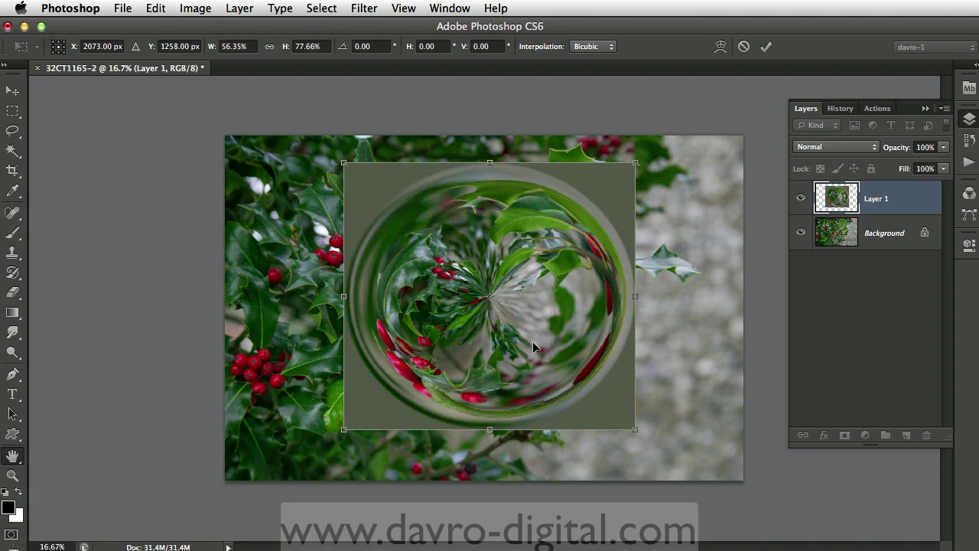
pyautogui.press('Return')
pyautogui.press('space')
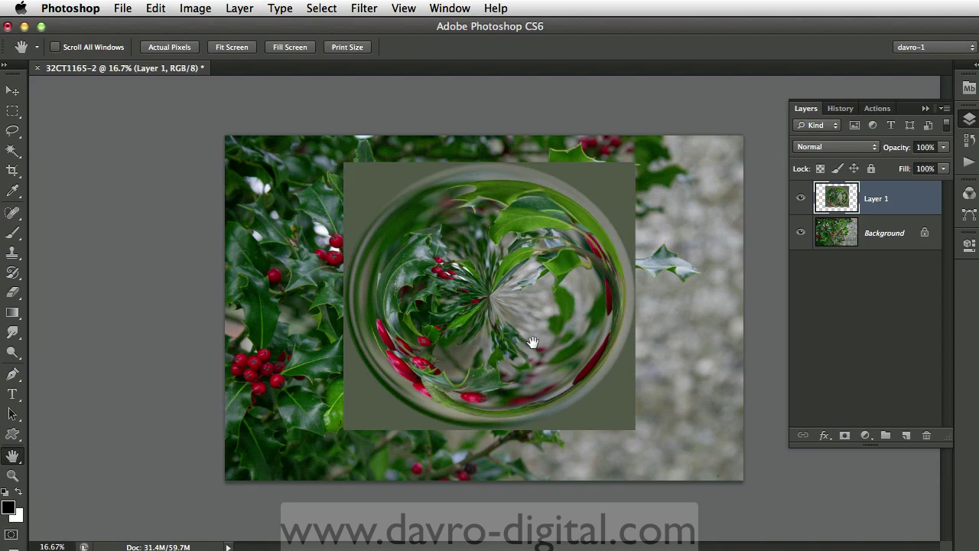
# Step: Draw a circular elliptical-marquee selection and align it over the orb
pyautogui.click(14, 112)
pyautogui.moveTo(15, 116); pyautogui.dragTo(40, 124)
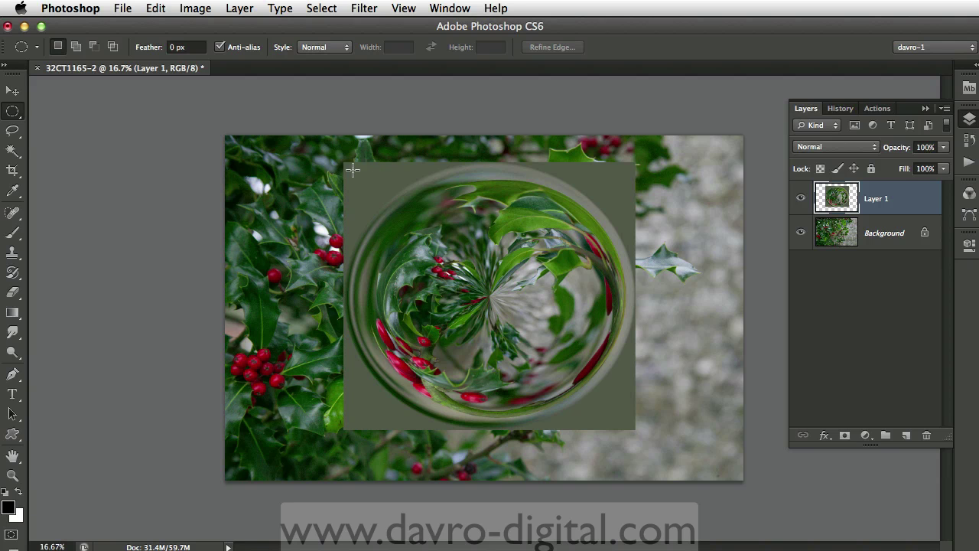
pyautogui.press('shift')
pyautogui.moveTo(341, 154); pyautogui.dragTo(770, 406)
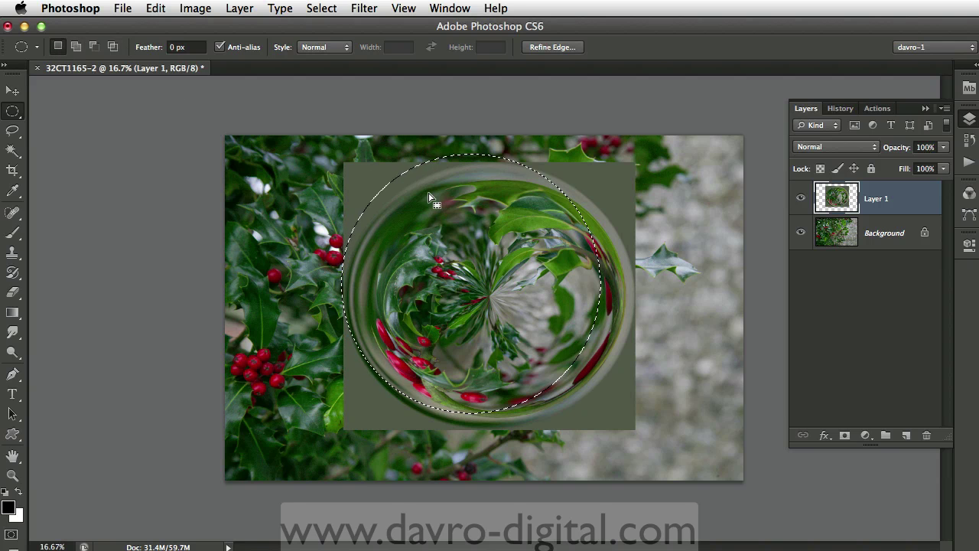
pyautogui.moveTo(429, 198); pyautogui.dragTo(450, 210)
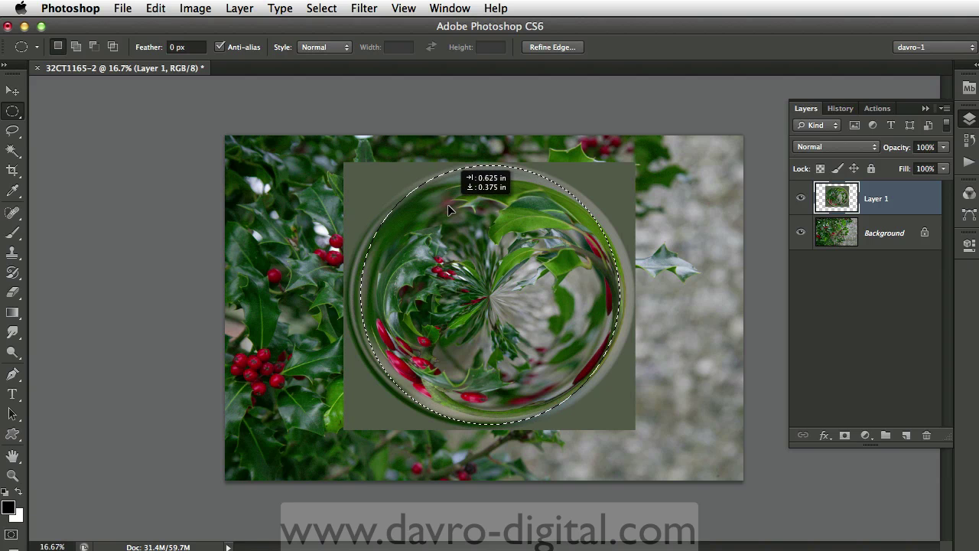
pyautogui.moveTo(448, 206); pyautogui.dragTo(449, 211)
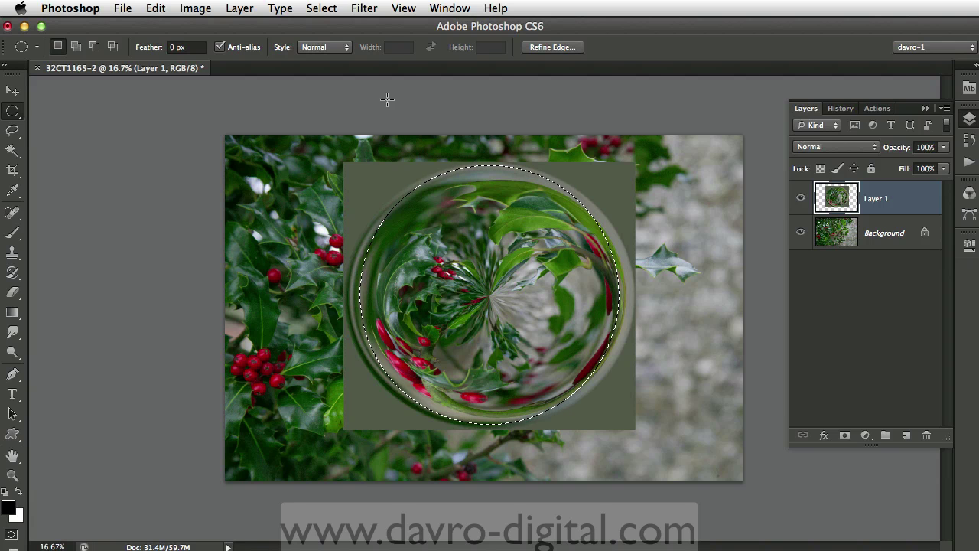
# Step: Transform the selection, widening it symmetrically to 108.85% to fit the orb's edge
pyautogui.click(321, 8)
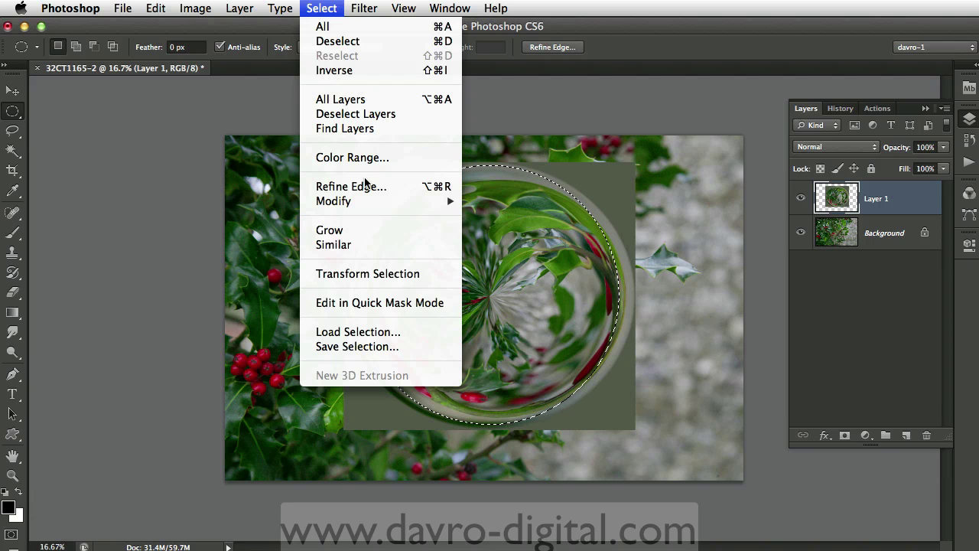
pyautogui.click(386, 273)
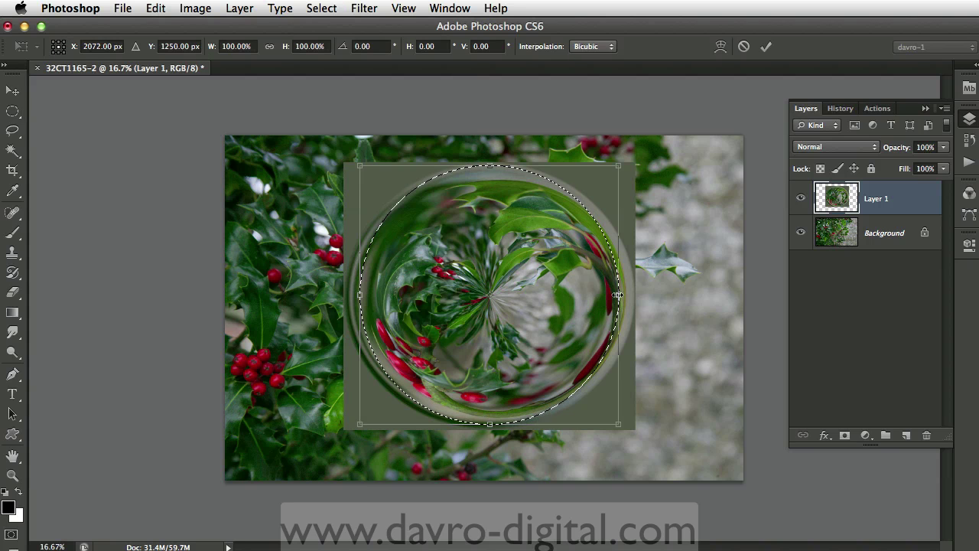
pyautogui.moveTo(618, 293); pyautogui.dragTo(626, 295)
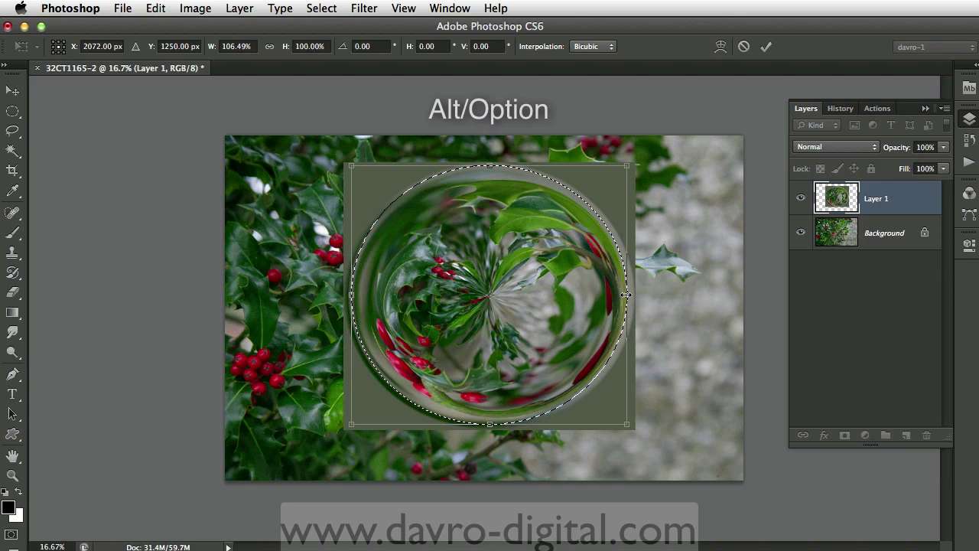
pyautogui.moveTo(628, 294); pyautogui.dragTo(631, 293)
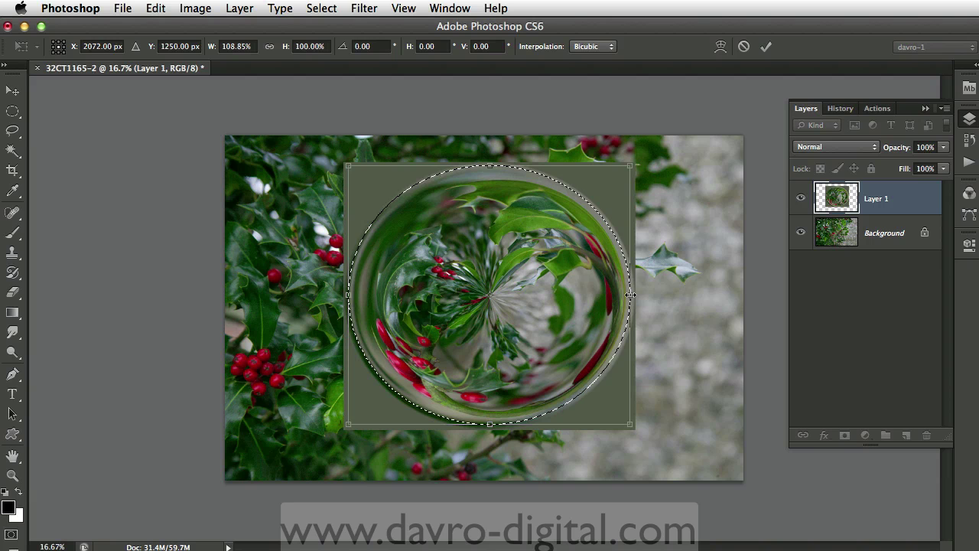
pyautogui.press('Return')
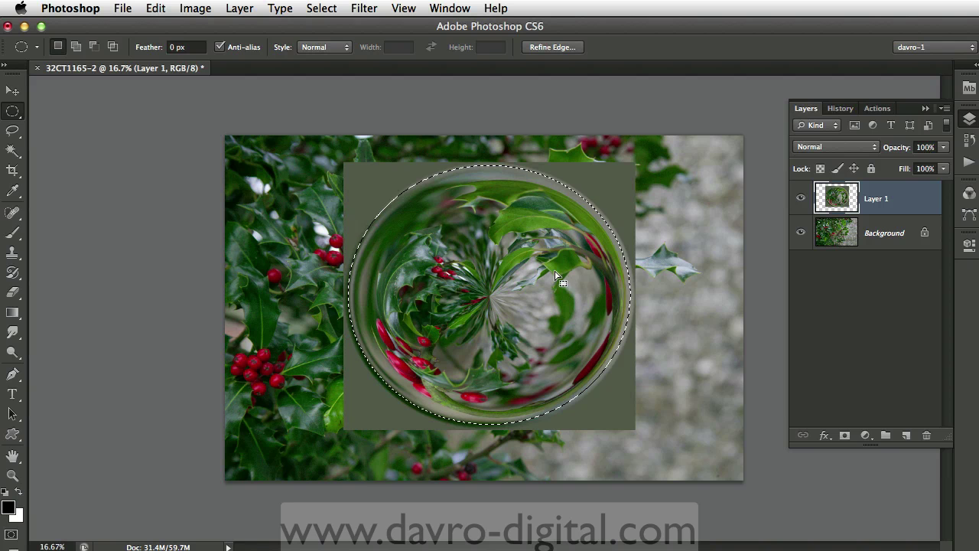
# Step: Invert the selection, delete the grey square around the orb, deselect, and move the orb slightly lower
pyautogui.click(313, 8)
pyautogui.click(340, 72)
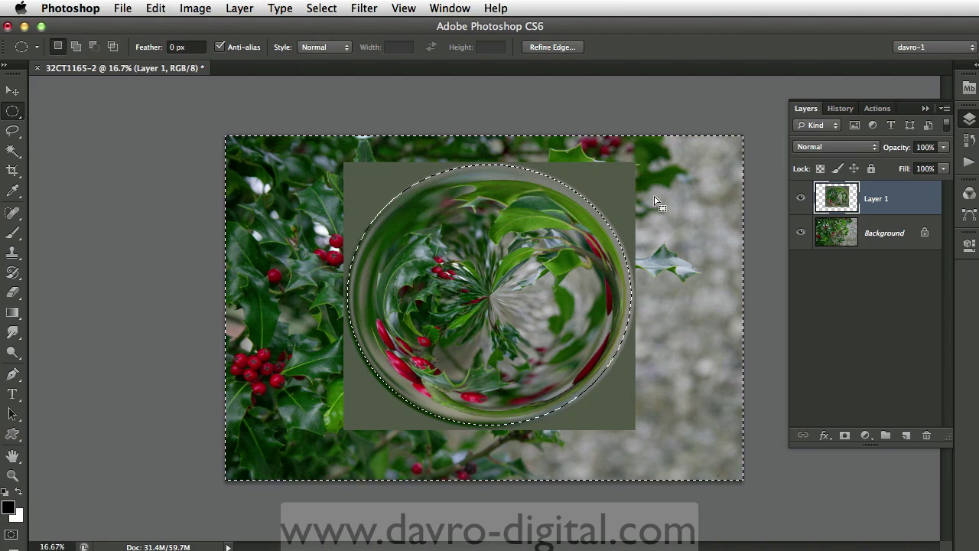
pyautogui.press('Delete')
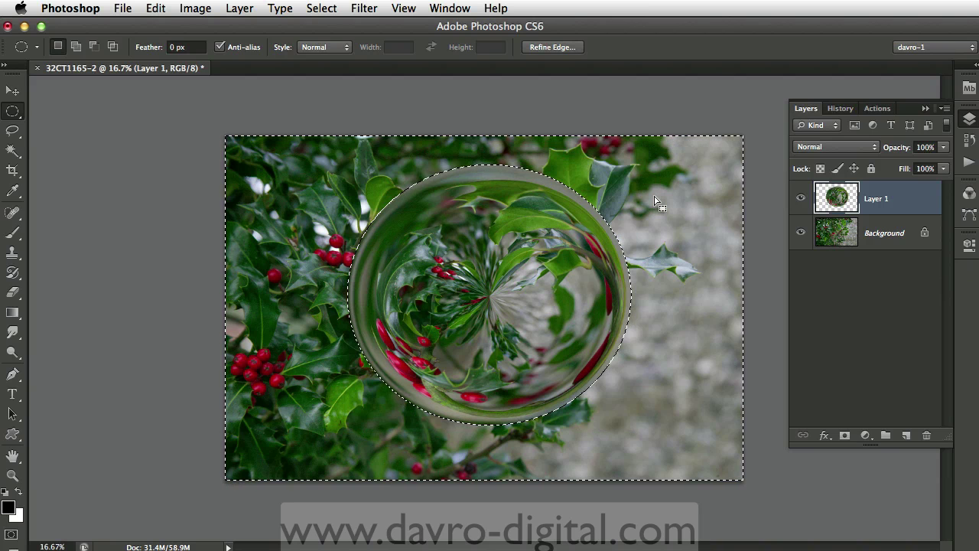
pyautogui.press('super+d')
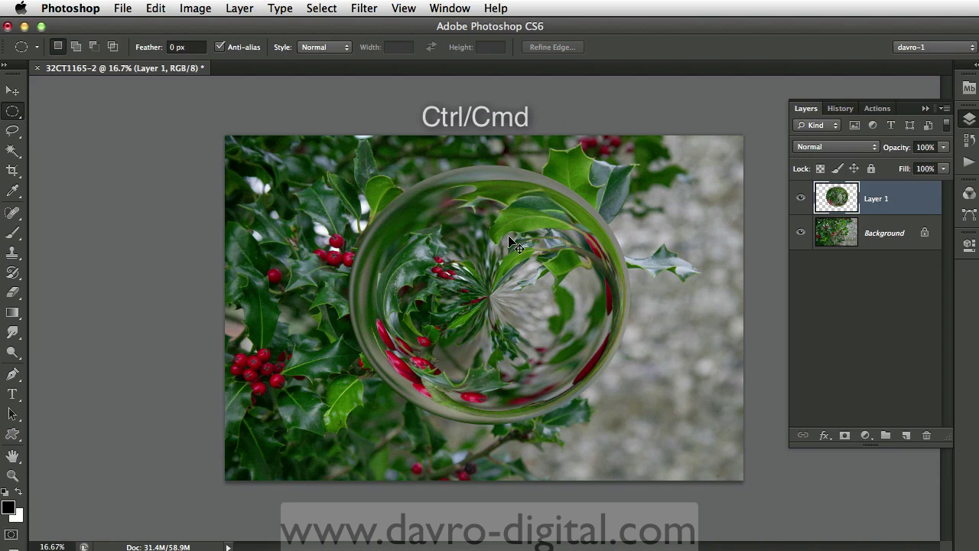
pyautogui.moveTo(497, 239); pyautogui.dragTo(500, 267)
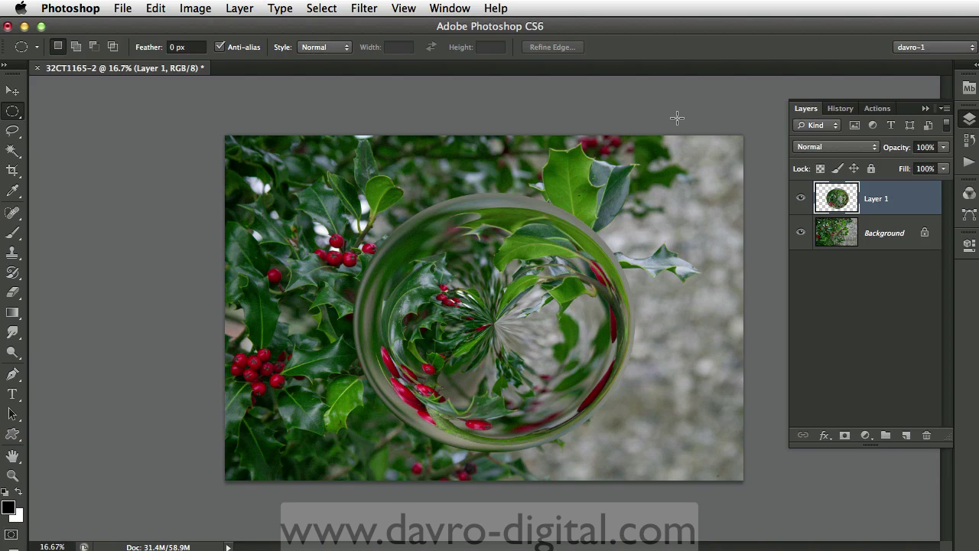
# Step: On a new Layer 2, select a small rectangle just above the orb
pyautogui.click(905, 435)
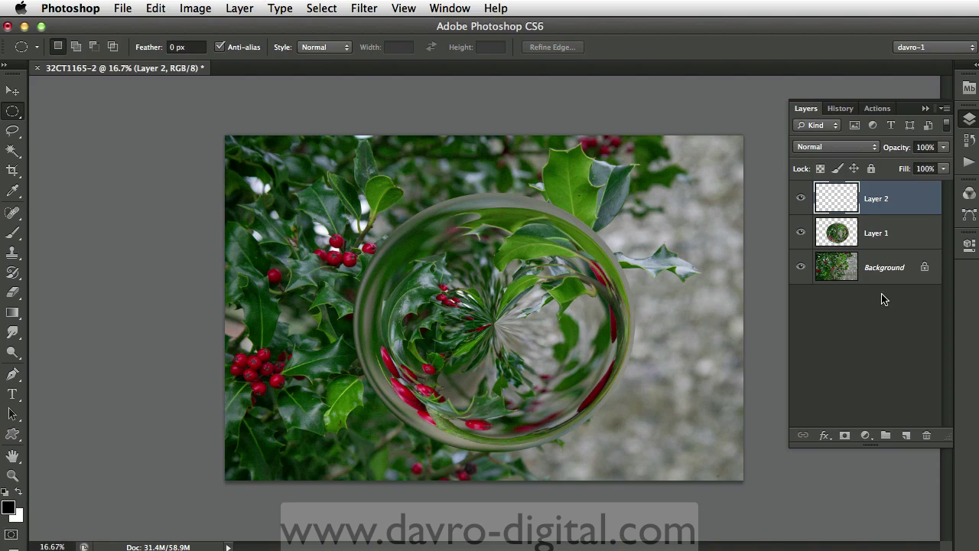
pyautogui.click(11, 114)
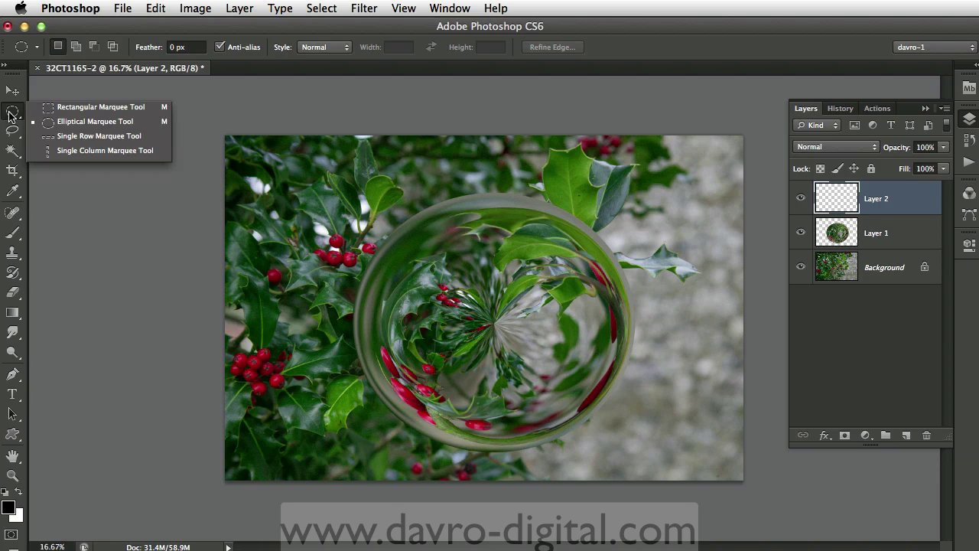
pyautogui.click(48, 107)
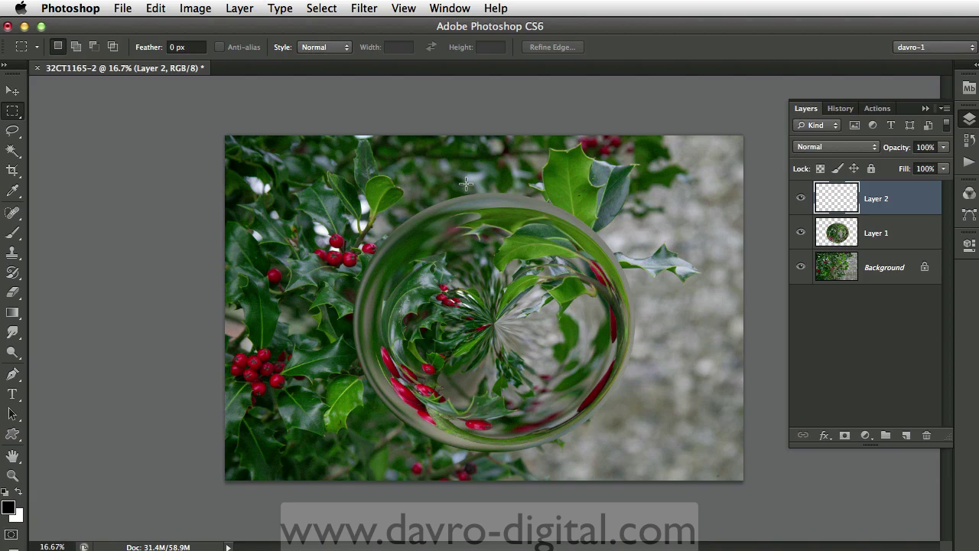
pyautogui.moveTo(471, 178); pyautogui.dragTo(493, 186)
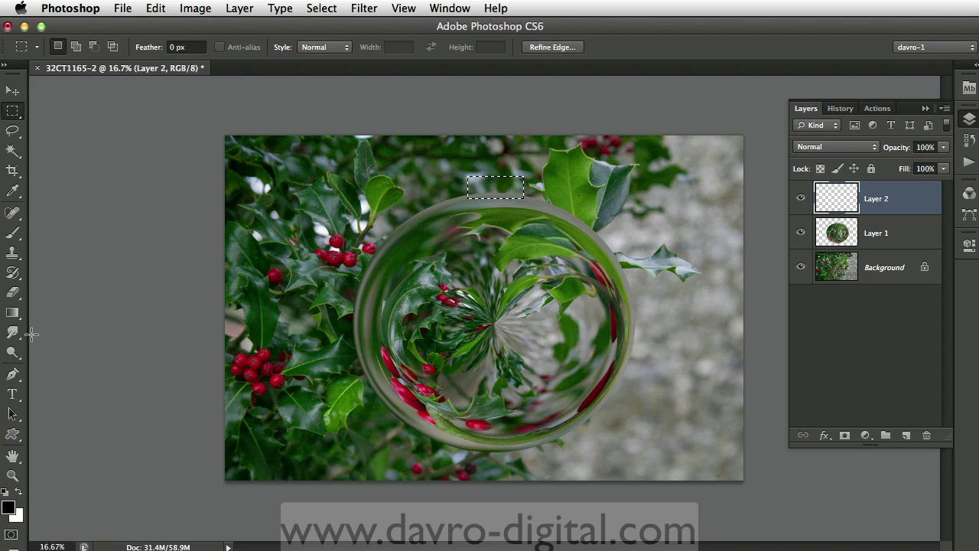
# Step: Fill the rectangle with a horizontal Black, White linear gradient
pyautogui.click(14, 315)
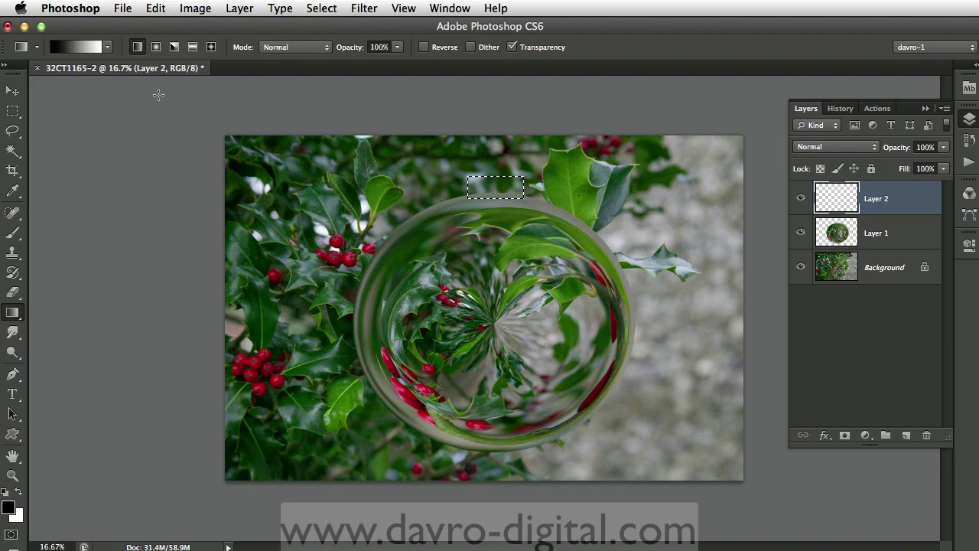
pyautogui.click(95, 50)
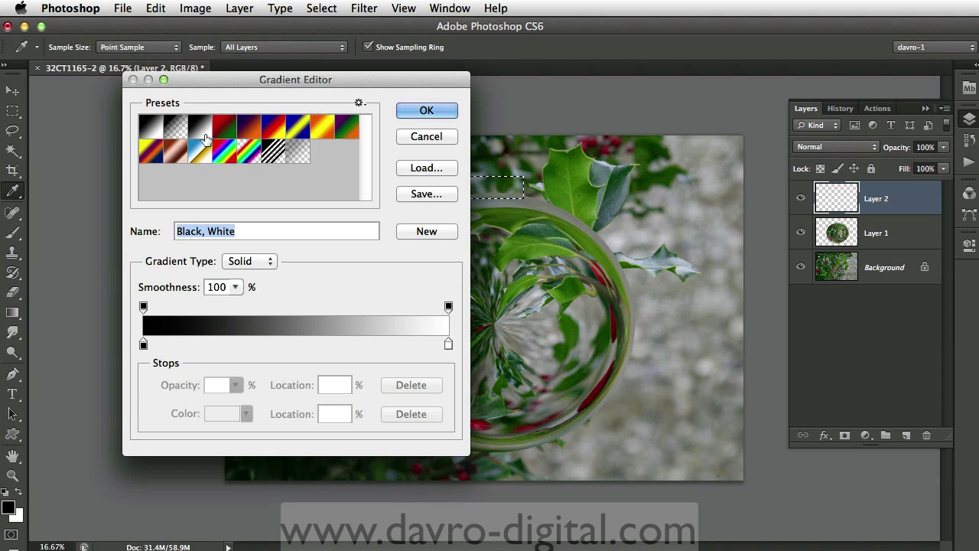
pyautogui.click(429, 111)
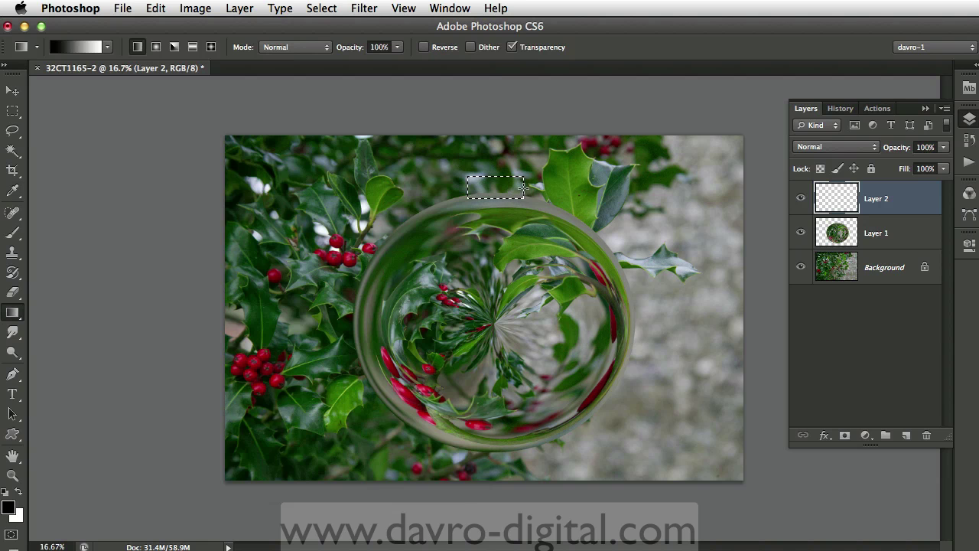
pyautogui.press('shift')
pyautogui.moveTo(470, 188); pyautogui.dragTo(514, 184)
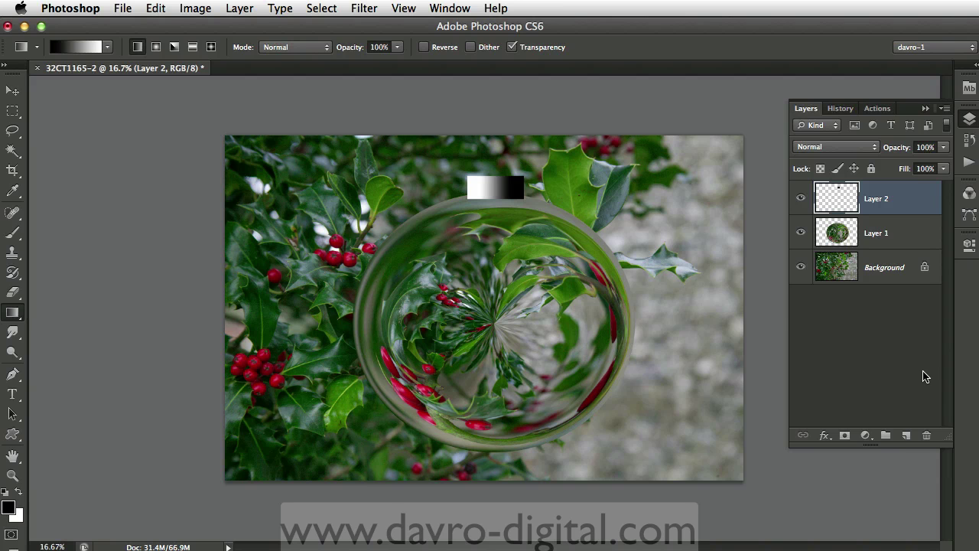
# Step: On a new Layer 3, draw a small circular selection over the upper-left holly
pyautogui.click(905, 435)
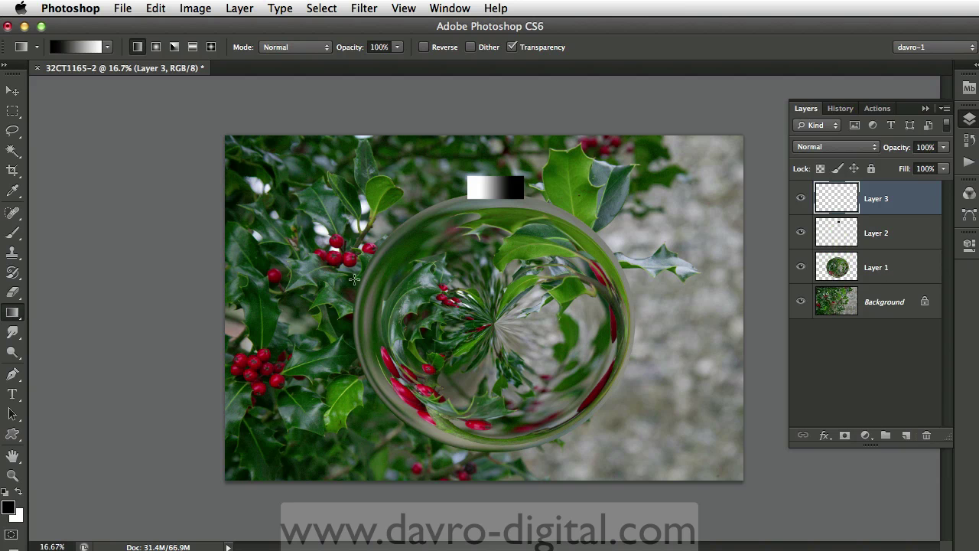
pyautogui.moveTo(12, 111); pyautogui.dragTo(48, 125)
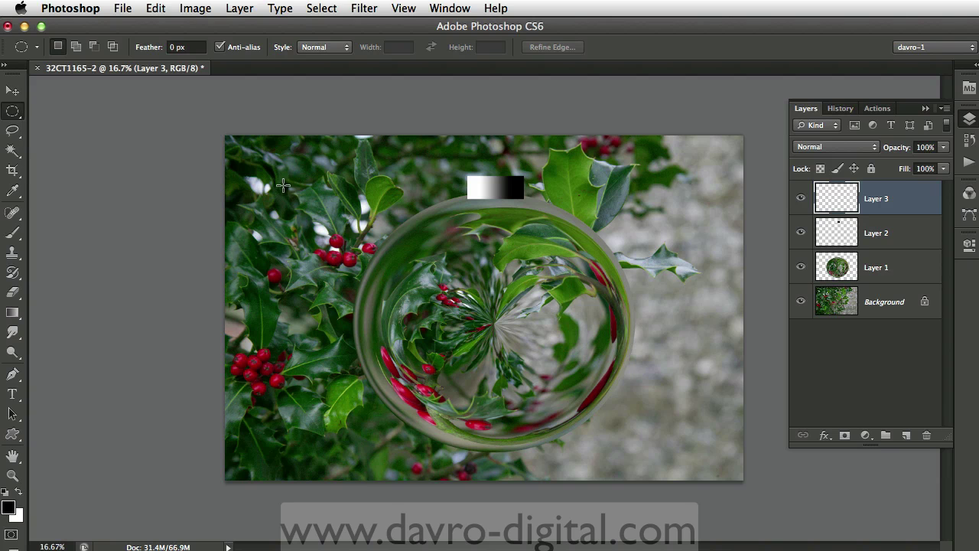
pyautogui.moveTo(279, 174); pyautogui.dragTo(341, 221)
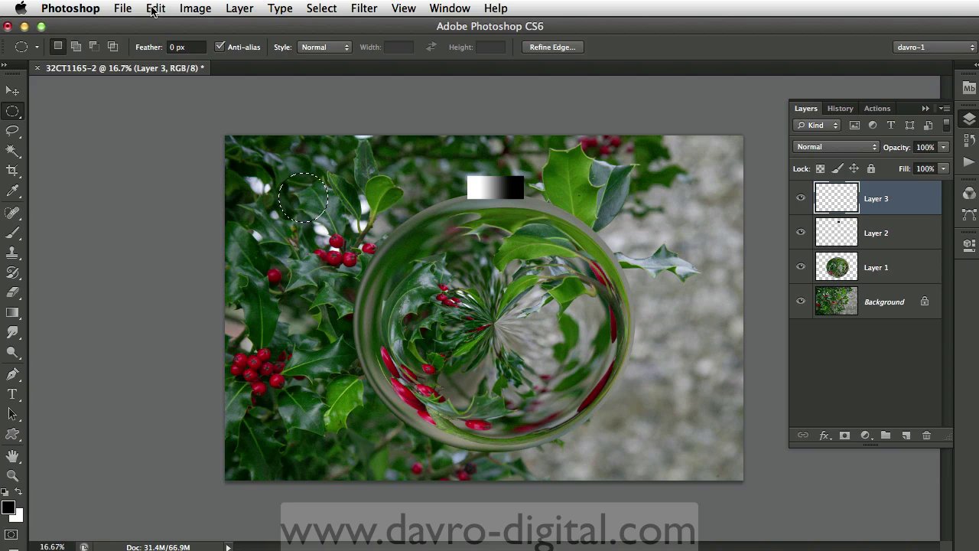
pyautogui.click(156, 9)
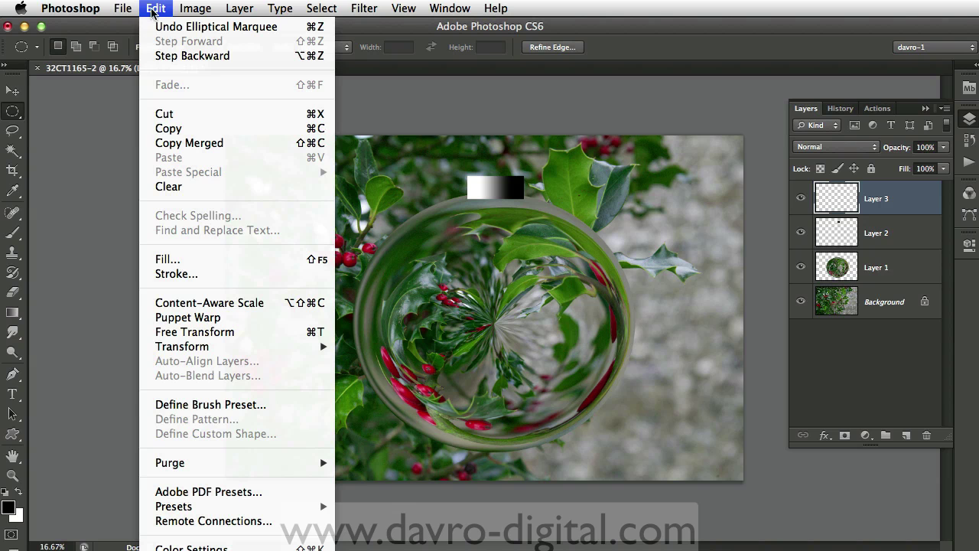
# Step: Stroke the circular selection with a 29 px light grey (acacac) ring
pyautogui.click(194, 274)
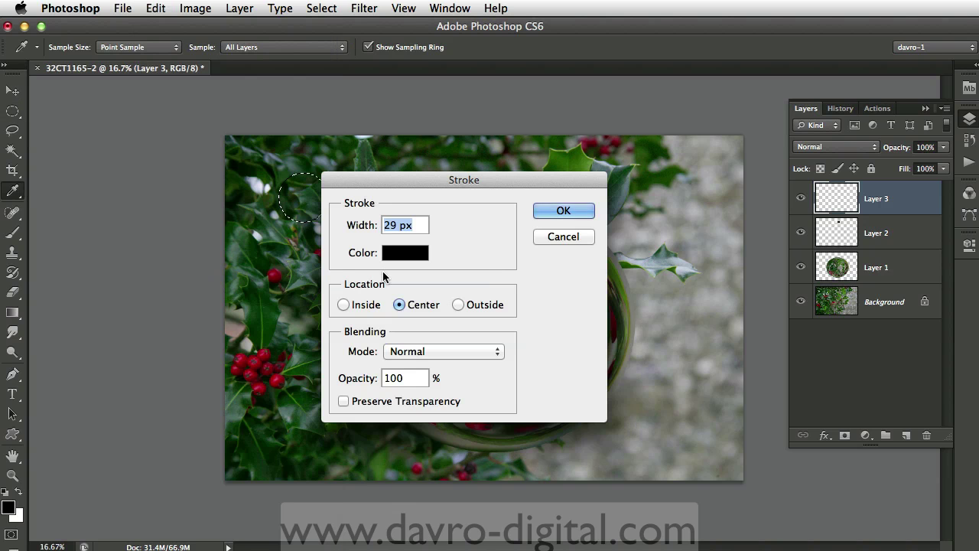
pyautogui.click(343, 304)
pyautogui.click(390, 253)
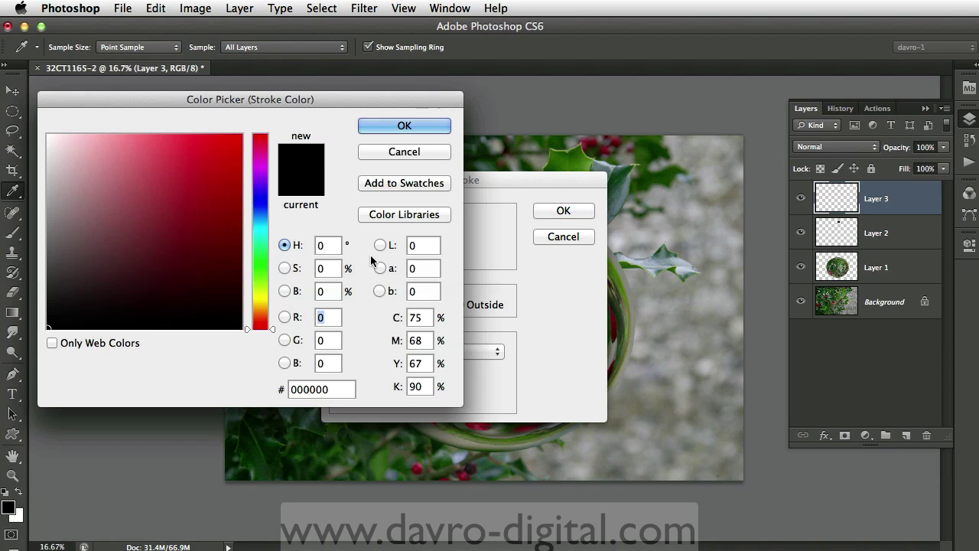
pyautogui.click(47, 207)
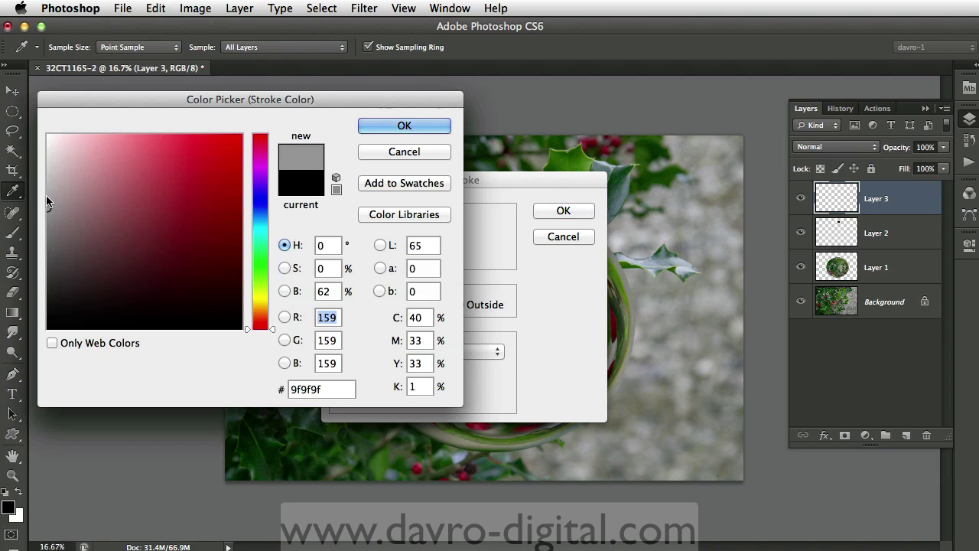
pyautogui.click(48, 198)
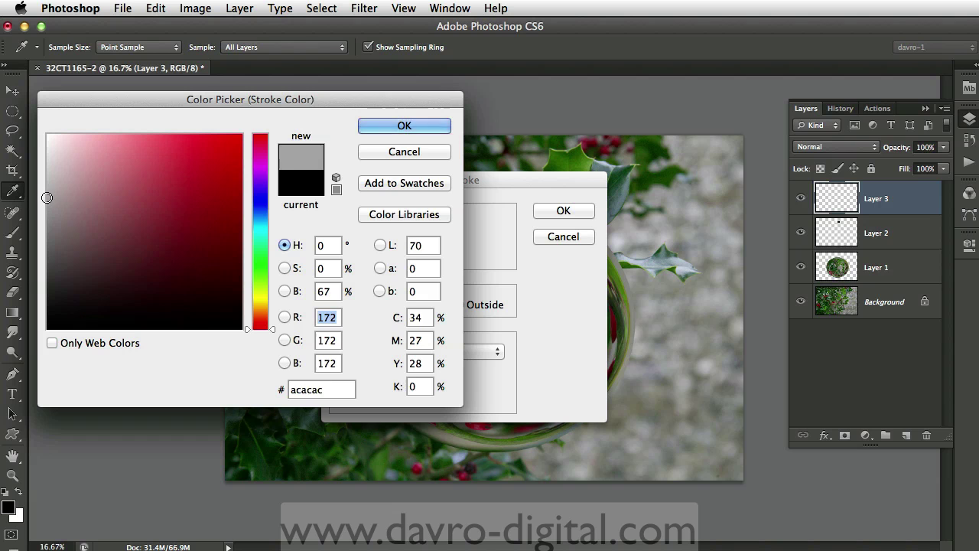
pyautogui.click(386, 127)
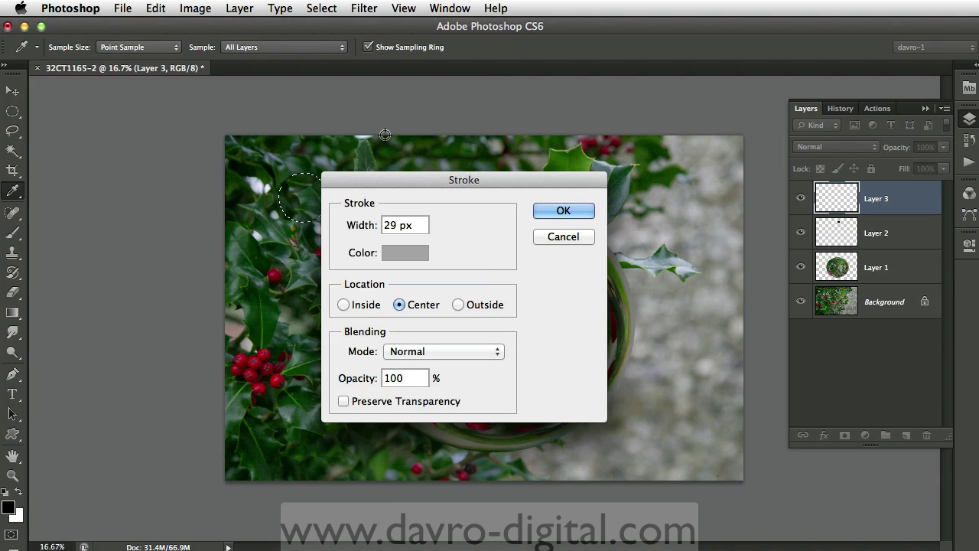
pyautogui.click(557, 211)
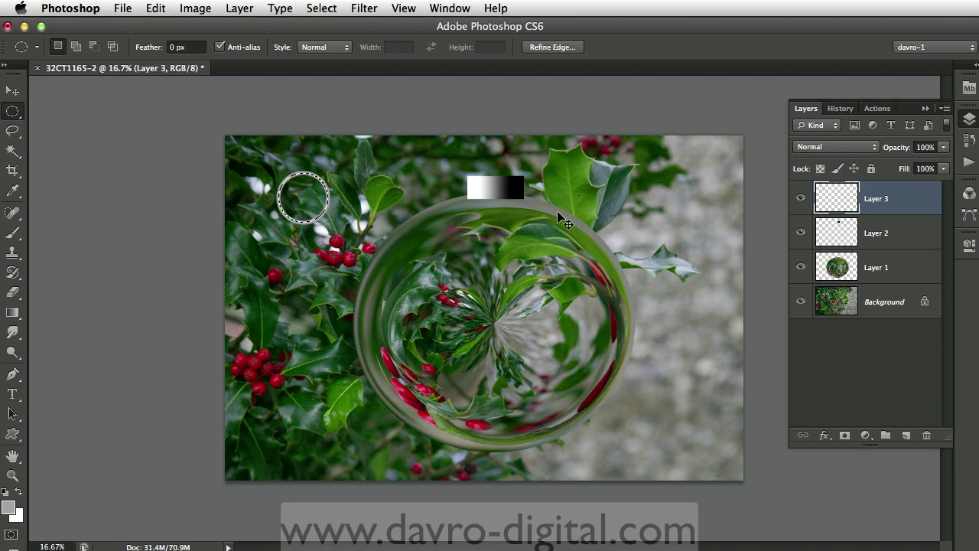
# Step: Deselect and move the grey ring onto the top of the cap
pyautogui.click(565, 221)
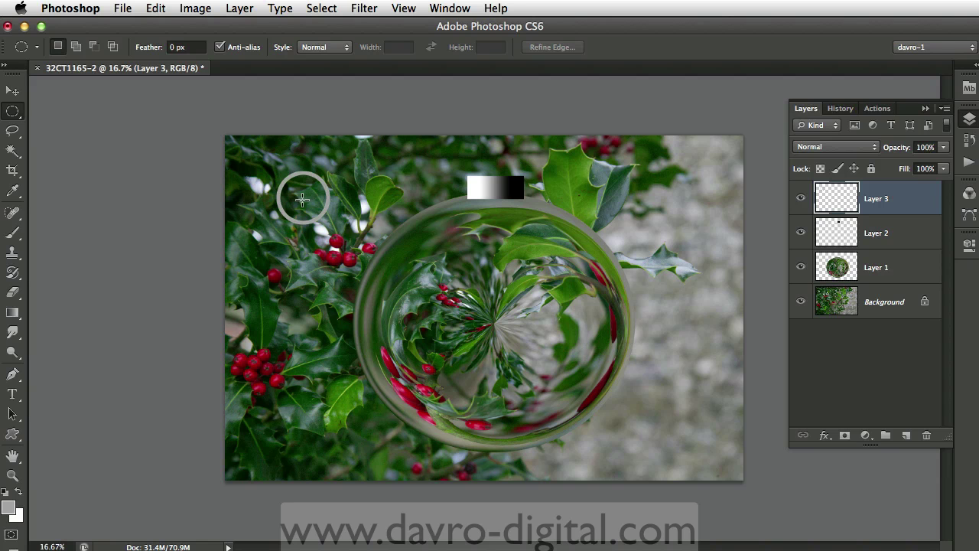
pyautogui.press('super')
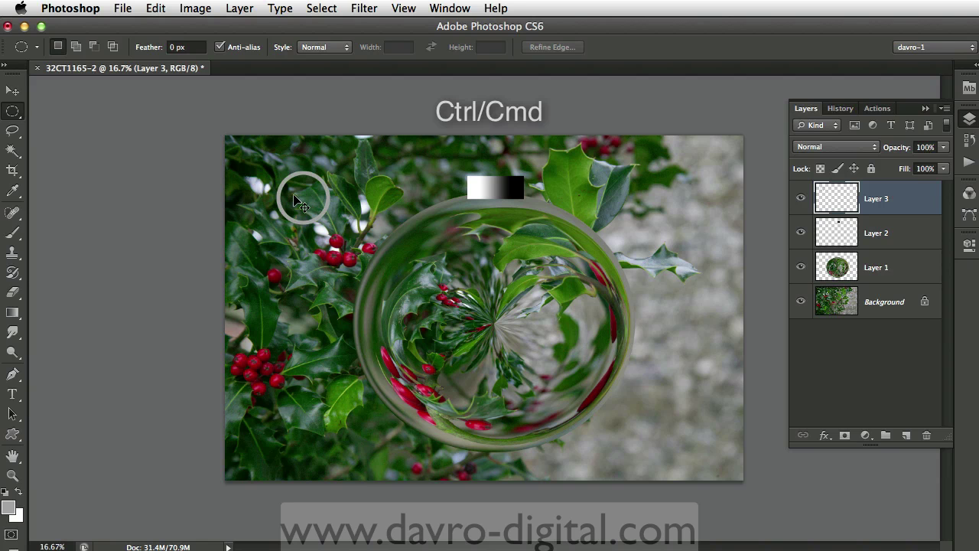
pyautogui.moveTo(296, 197); pyautogui.dragTo(485, 163)
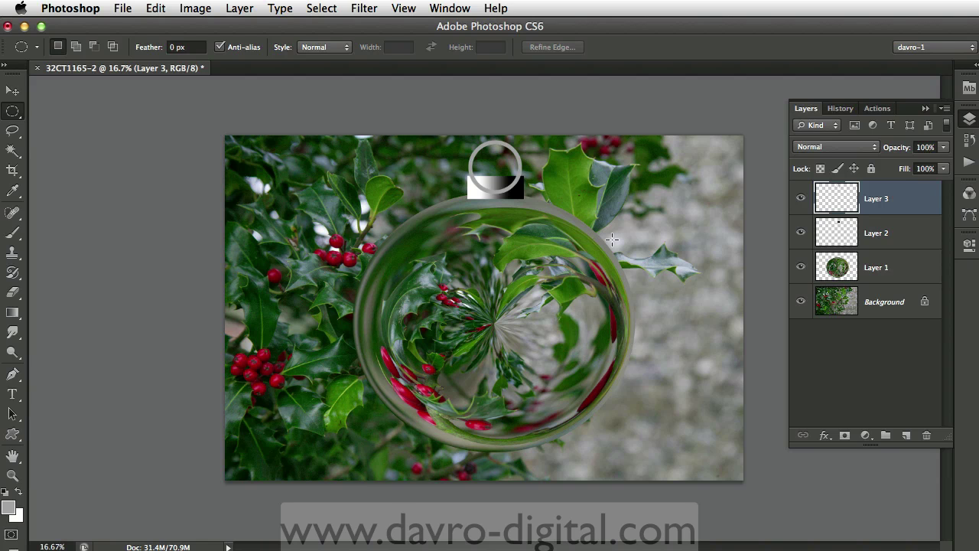
# Step: Rename Layer 3 to 'loop' and place it below the Layer 2 cap
pyautogui.doubleClick(873, 199)
pyautogui.write('loop')
pyautogui.press('Return')
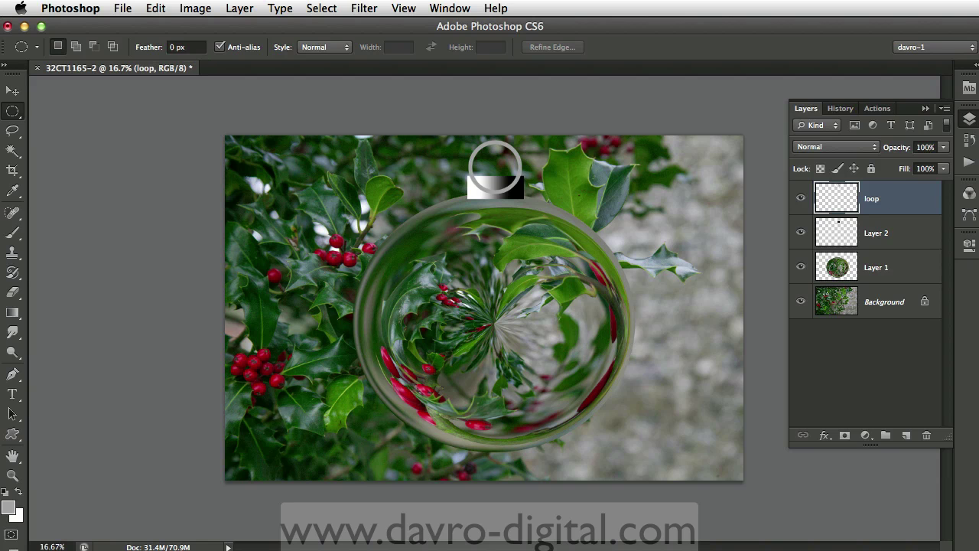
pyautogui.moveTo(912, 200); pyautogui.dragTo(910, 245)
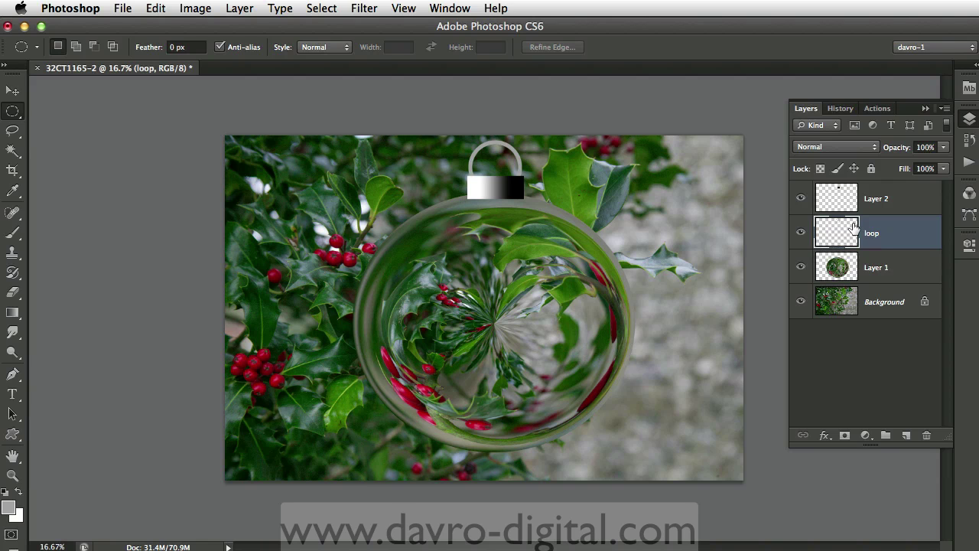
pyautogui.click(895, 199)
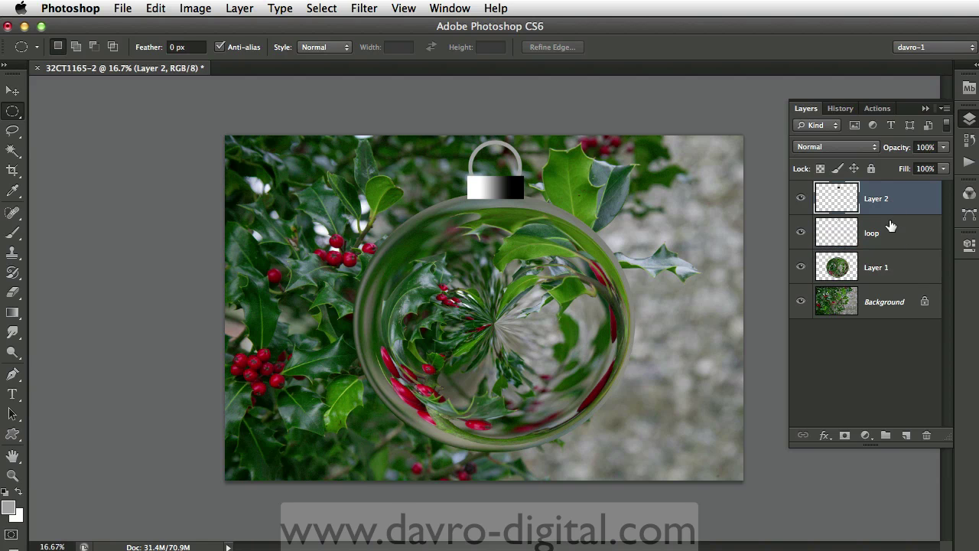
# Step: Drag the orb, loop and cap layers together down-left over the photo, then reselect Layer 1
pyautogui.press('shift')
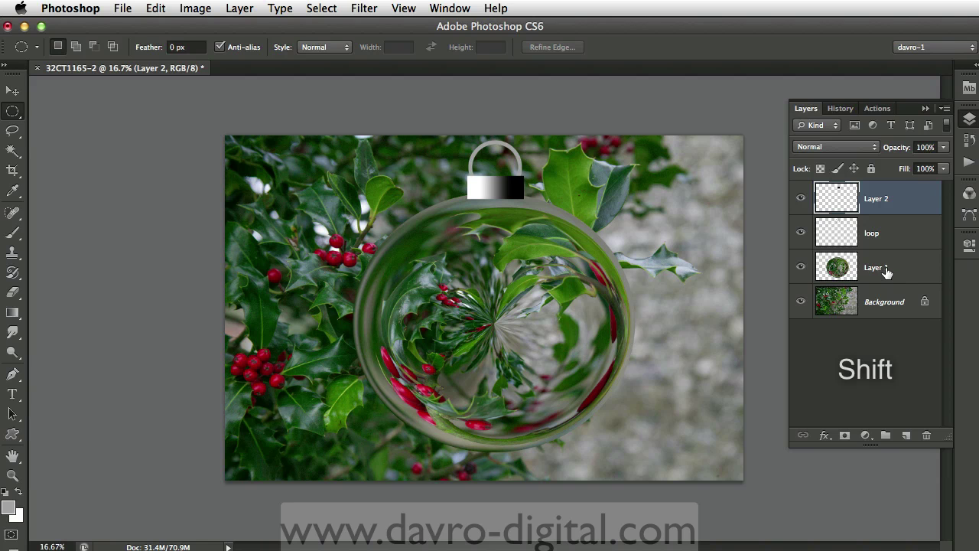
pyautogui.keyDown('shift'); pyautogui.click(884, 270); pyautogui.keyUp('shift')
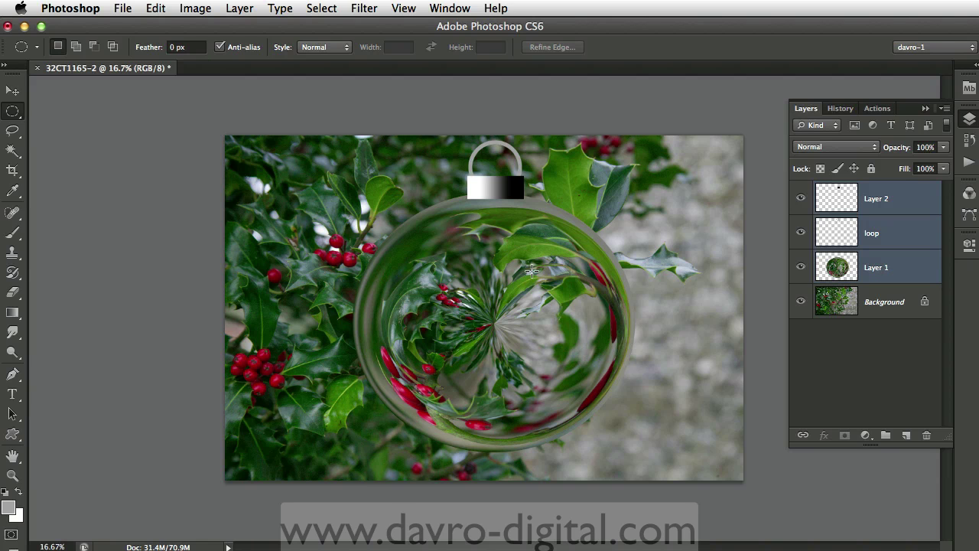
pyautogui.moveTo(501, 273); pyautogui.dragTo(379, 282)
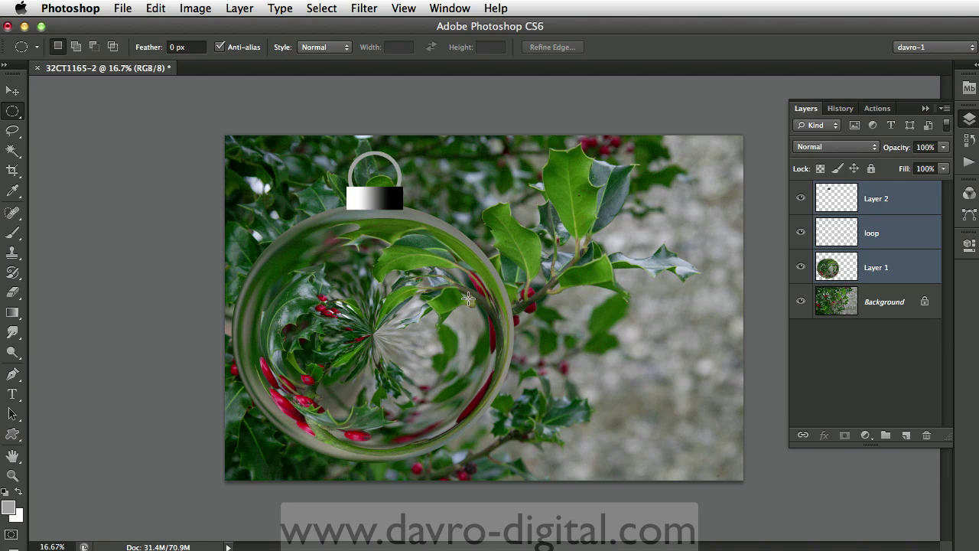
pyautogui.click(872, 375)
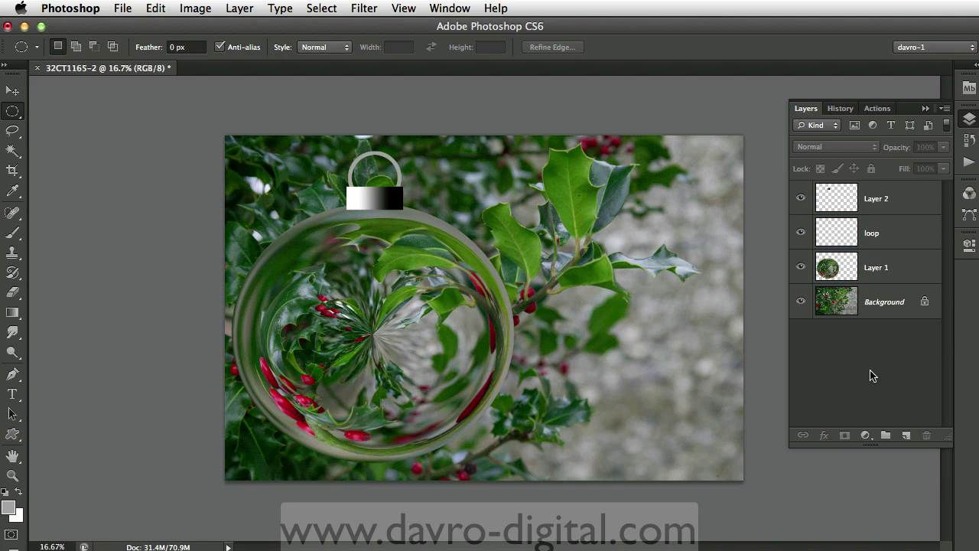
pyautogui.click(877, 279)
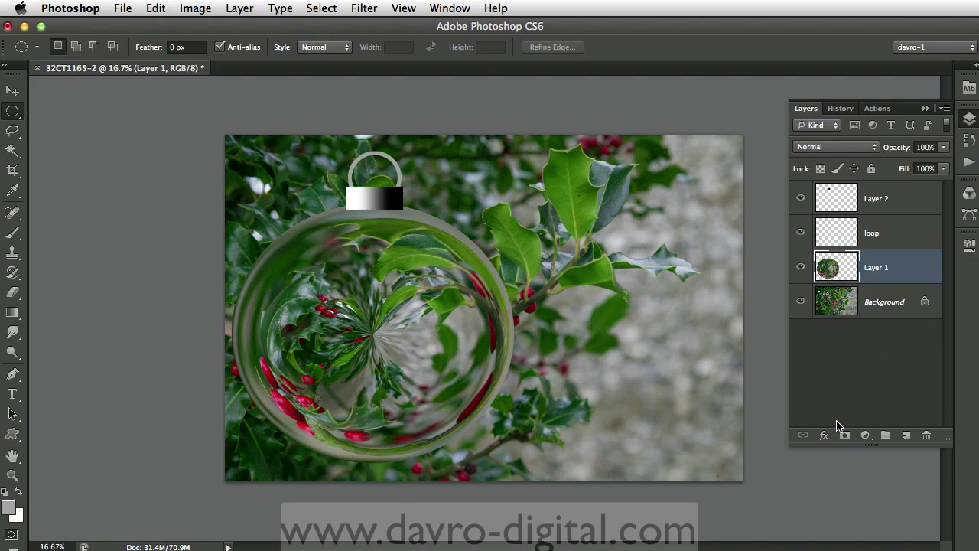
# Step: Add Bevel & Emboss to Layer 1 and zoom in so the orb shows beside the dialog
pyautogui.click(826, 437)
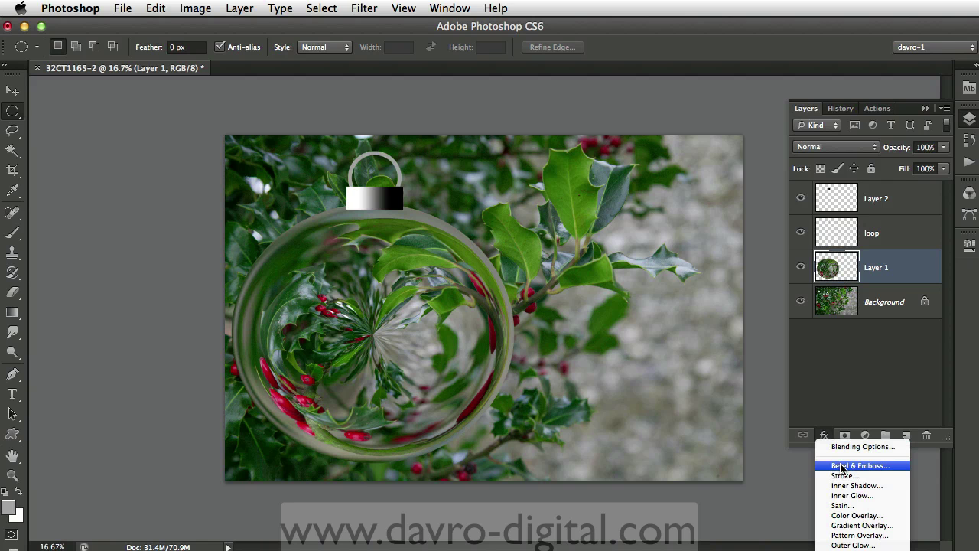
pyautogui.click(841, 466)
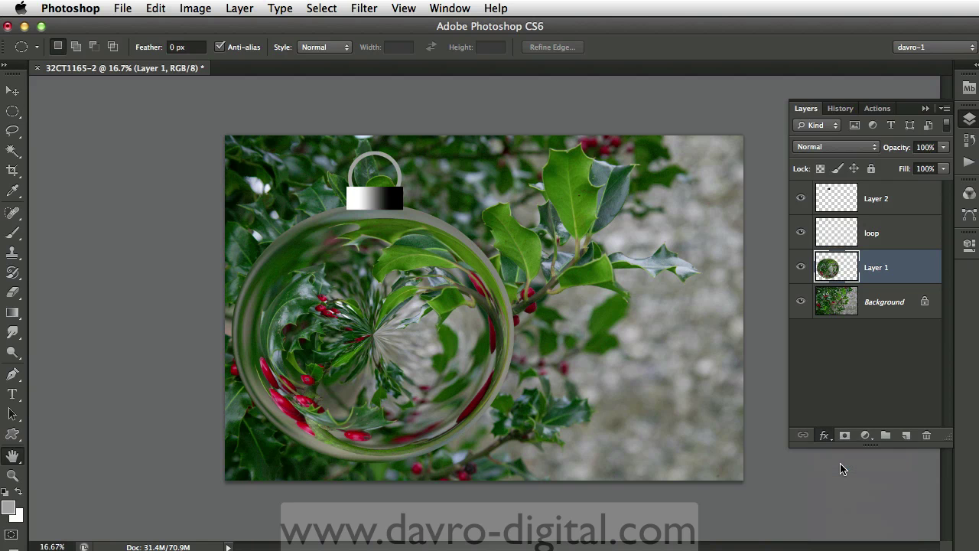
pyautogui.moveTo(298, 86); pyautogui.dragTo(824, 126)
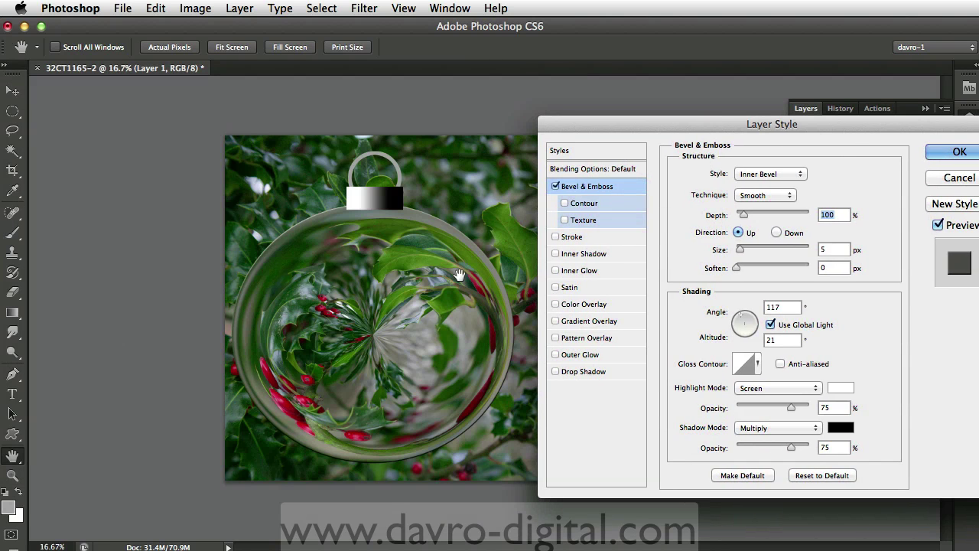
pyautogui.press('super+plus')
pyautogui.moveTo(402, 248); pyautogui.dragTo(369, 245)
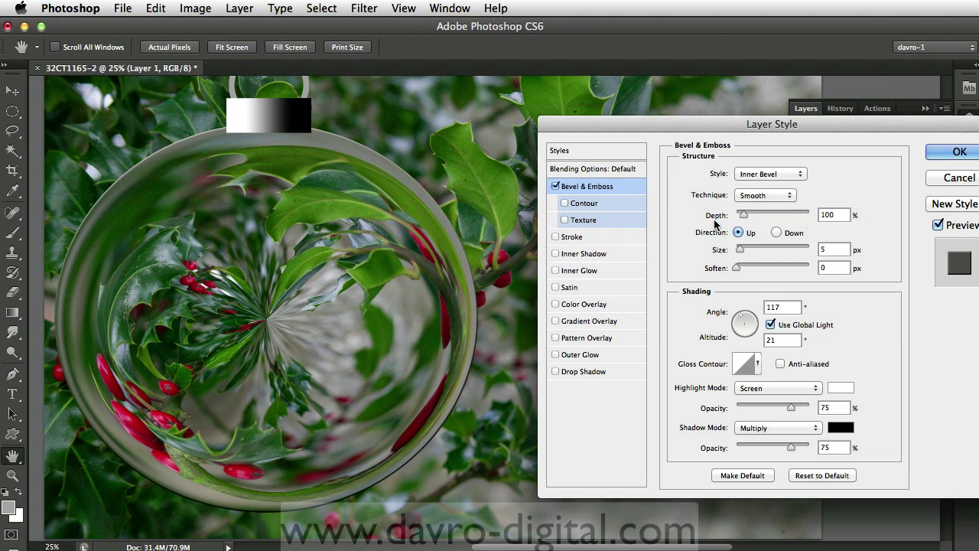
pyautogui.moveTo(748, 128); pyautogui.dragTo(720, 116)
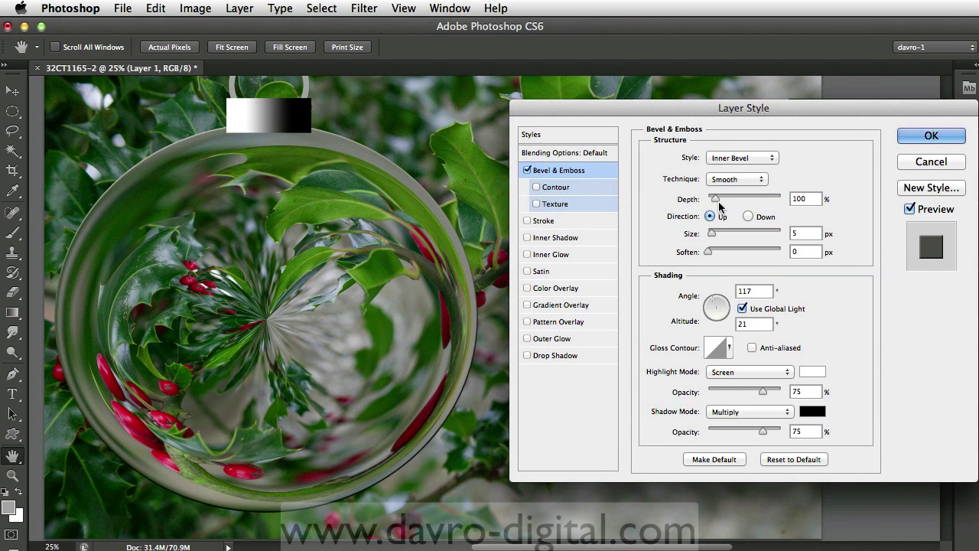
# Step: Set the orb's bevel to depth 115%, size 92 px and soften 7 px
pyautogui.moveTo(712, 238); pyautogui.dragTo(731, 254)
pyautogui.moveTo(717, 199)
pyautogui.mouseDown()
pyautogui.moveTo(774, 202)
pyautogui.moveTo(751, 202)
pyautogui.mouseUp()
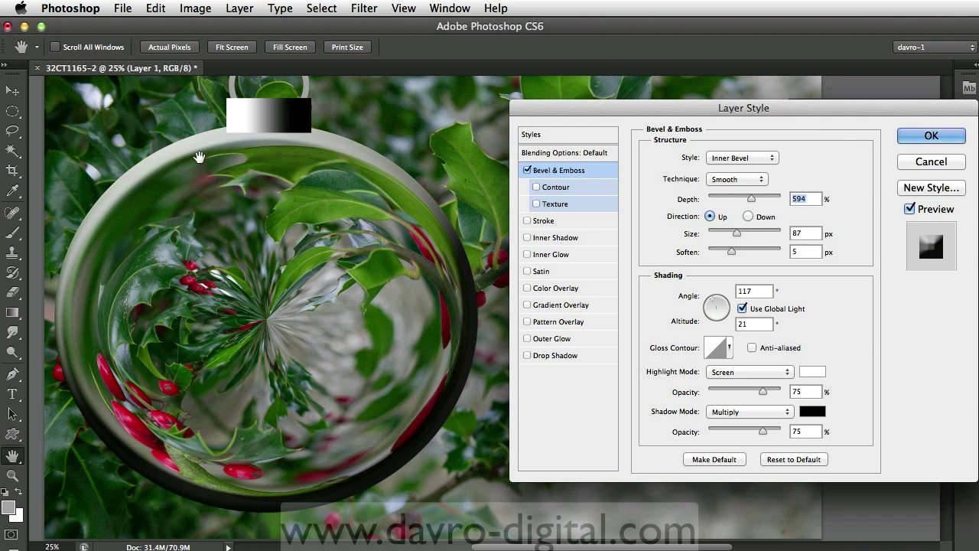
pyautogui.moveTo(719, 197); pyautogui.dragTo(717, 199)
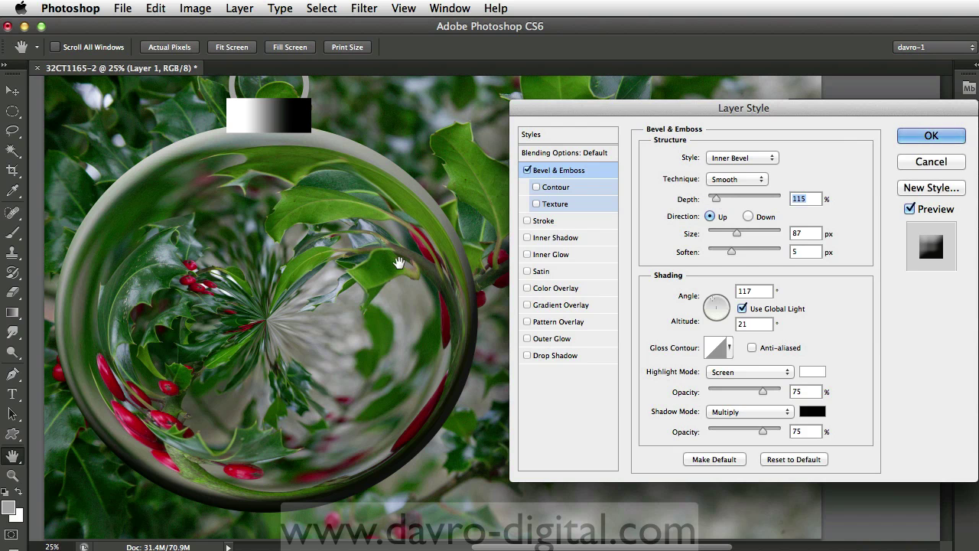
pyautogui.moveTo(737, 238); pyautogui.dragTo(741, 255)
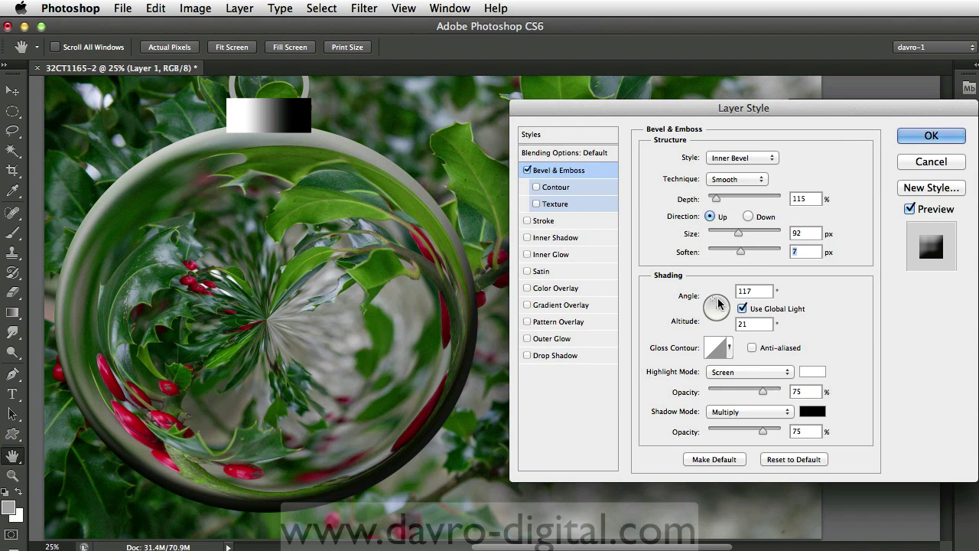
# Step: Light the orb's bevel at 126° angle, altitude 0, shadow opacity 72%, and enable Drop Shadow
pyautogui.moveTo(711, 307)
pyautogui.mouseDown()
pyautogui.moveTo(724, 306)
pyautogui.moveTo(710, 296)
pyautogui.mouseUp()
pyautogui.write('45')
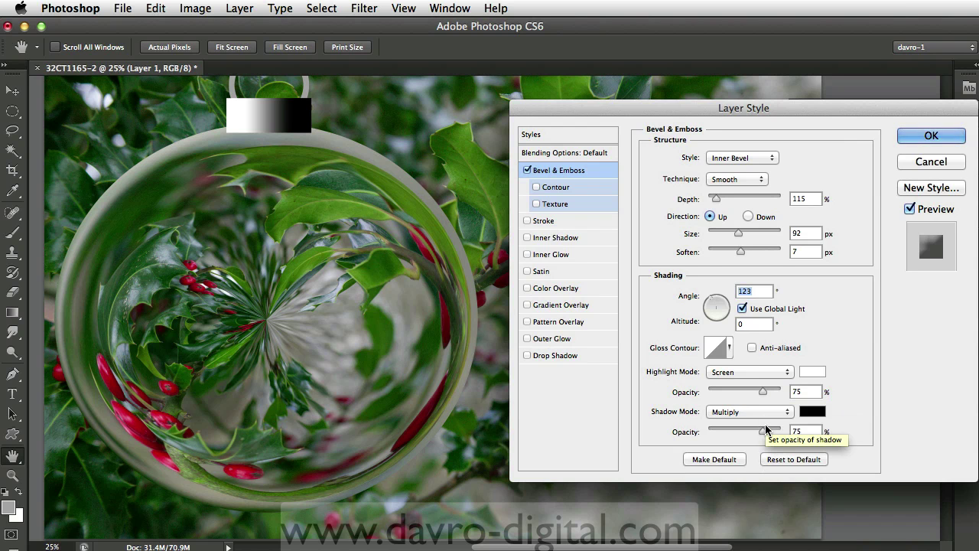
pyautogui.moveTo(767, 433)
pyautogui.mouseDown()
pyautogui.moveTo(718, 430)
pyautogui.moveTo(777, 430)
pyautogui.moveTo(761, 431)
pyautogui.mouseUp()
pyautogui.click(712, 304)
pyautogui.moveTo(713, 304); pyautogui.dragTo(709, 300)
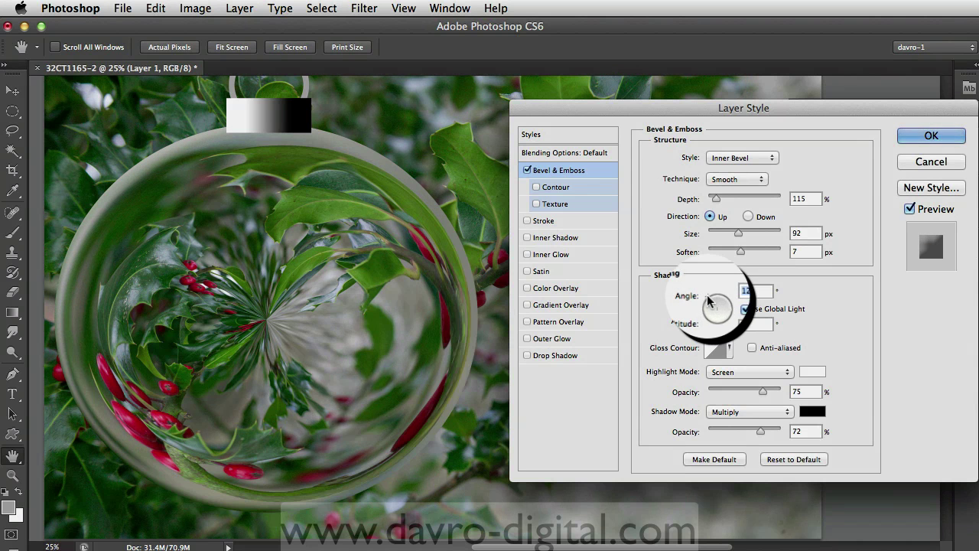
pyautogui.moveTo(709, 301); pyautogui.dragTo(710, 301)
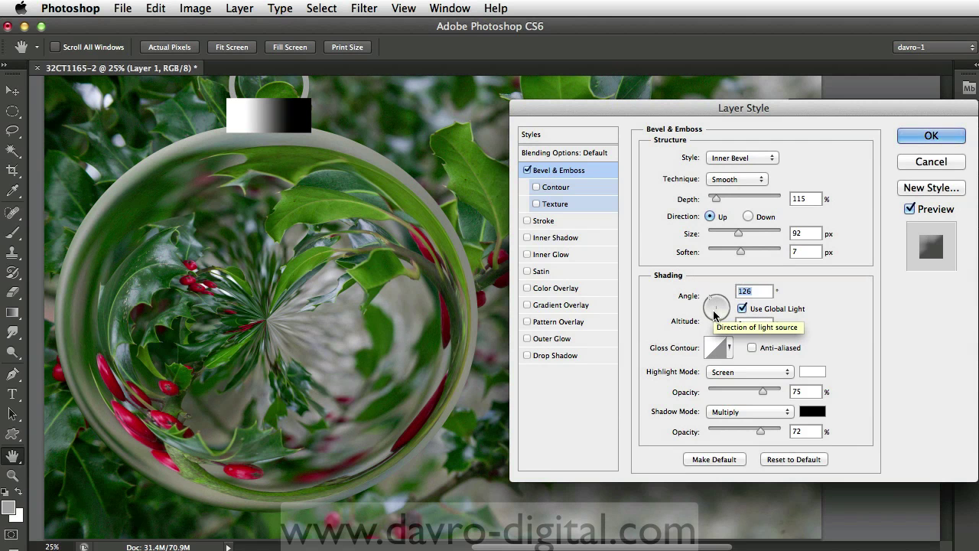
pyautogui.click(555, 355)
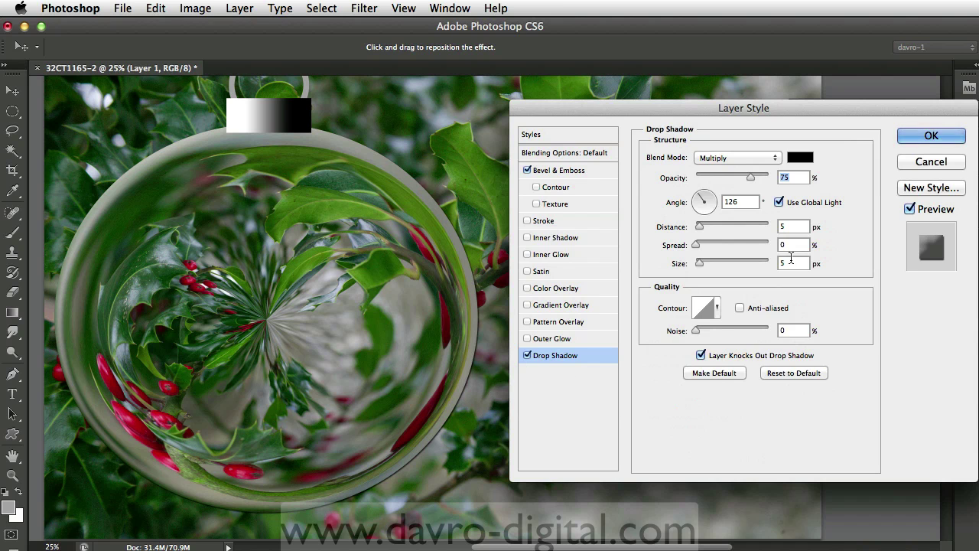
# Step: Unlink Global Light and set the orb's drop shadow to 59 px distance, 79 px size, 66% opacity
pyautogui.click(779, 203)
pyautogui.click(779, 202)
pyautogui.click(781, 204)
pyautogui.moveTo(449, 348); pyautogui.dragTo(451, 357)
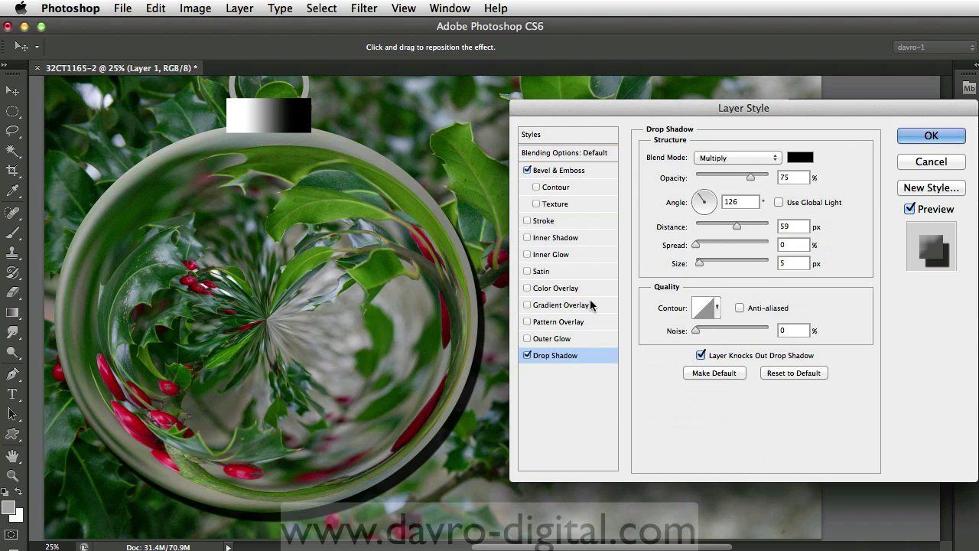
pyautogui.moveTo(699, 263); pyautogui.dragTo(721, 264)
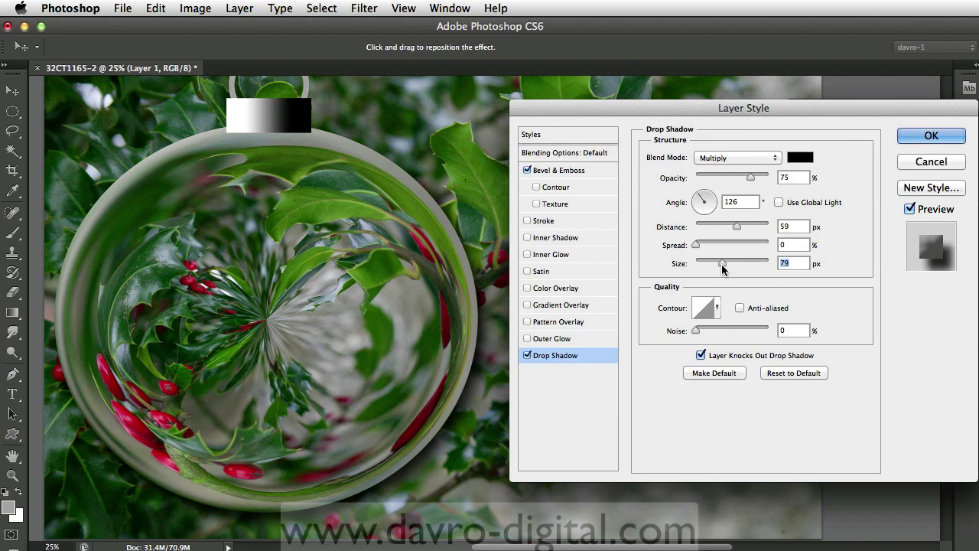
pyautogui.moveTo(746, 179); pyautogui.dragTo(743, 179)
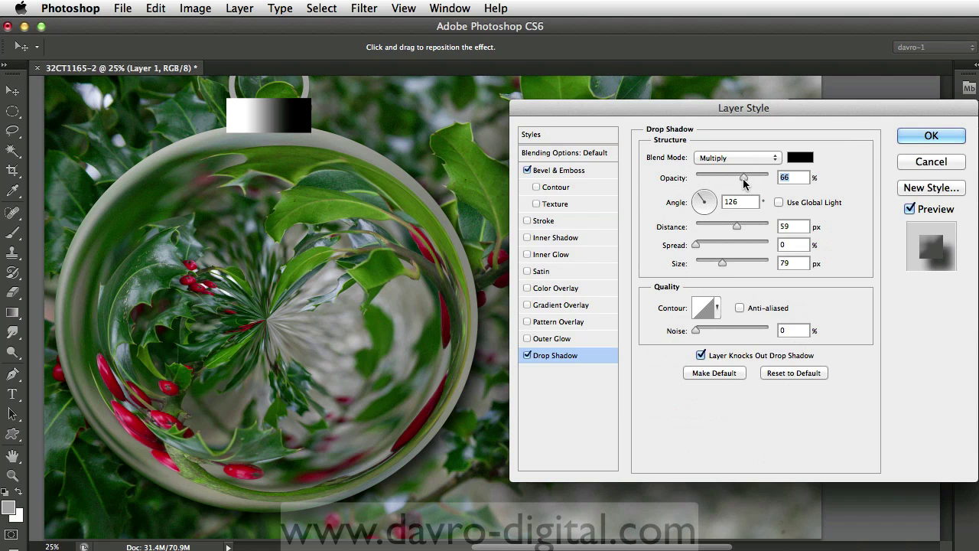
# Step: Commit the orb's bevel and shadow, fit the image on screen, and select the loop layer
pyautogui.click(930, 136)
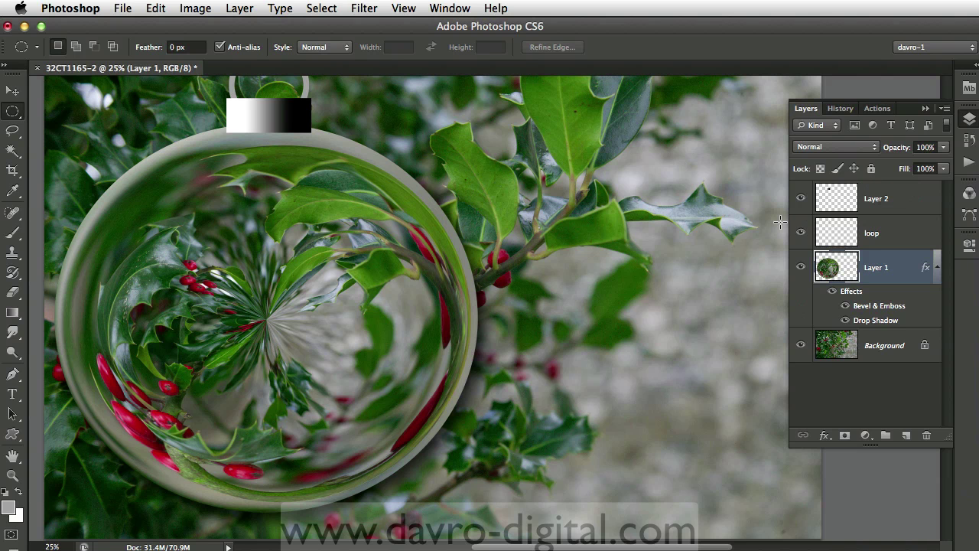
pyautogui.press('super+0')
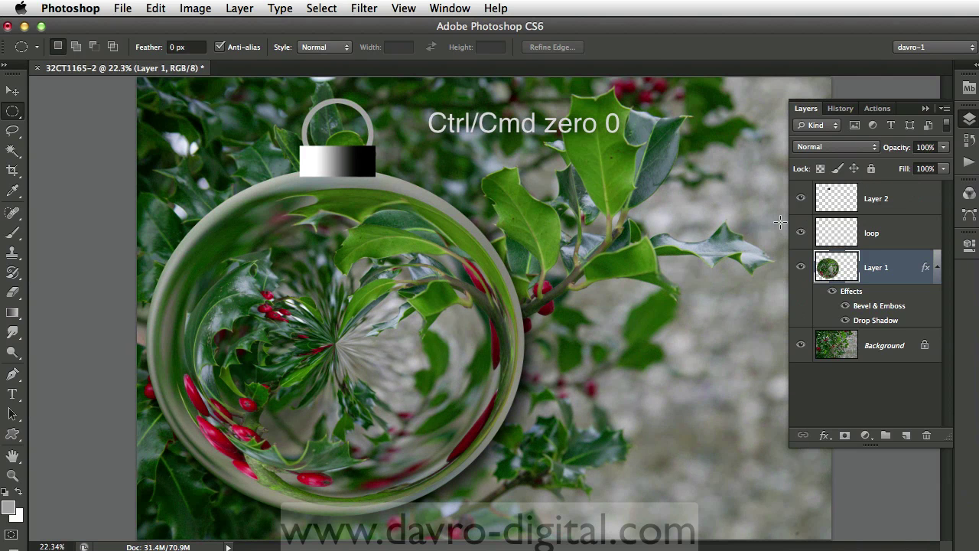
pyautogui.click(901, 232)
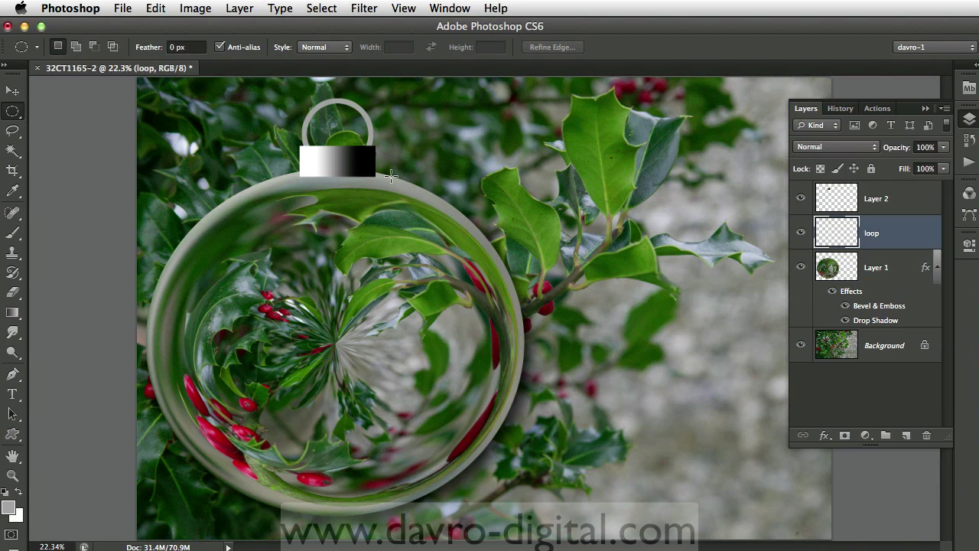
# Step: Add Bevel & Emboss to the loop and greatly increase its depth and size
pyautogui.click(823, 436)
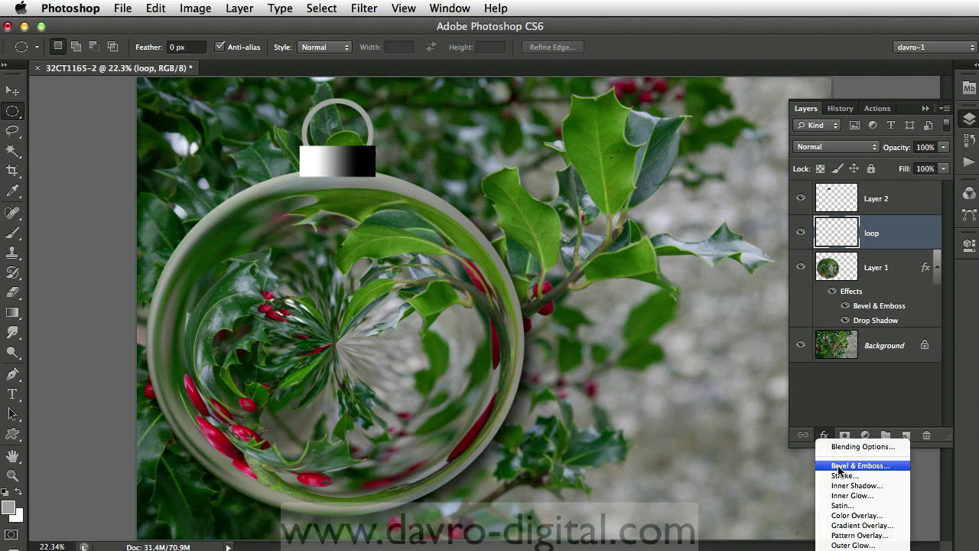
pyautogui.click(839, 466)
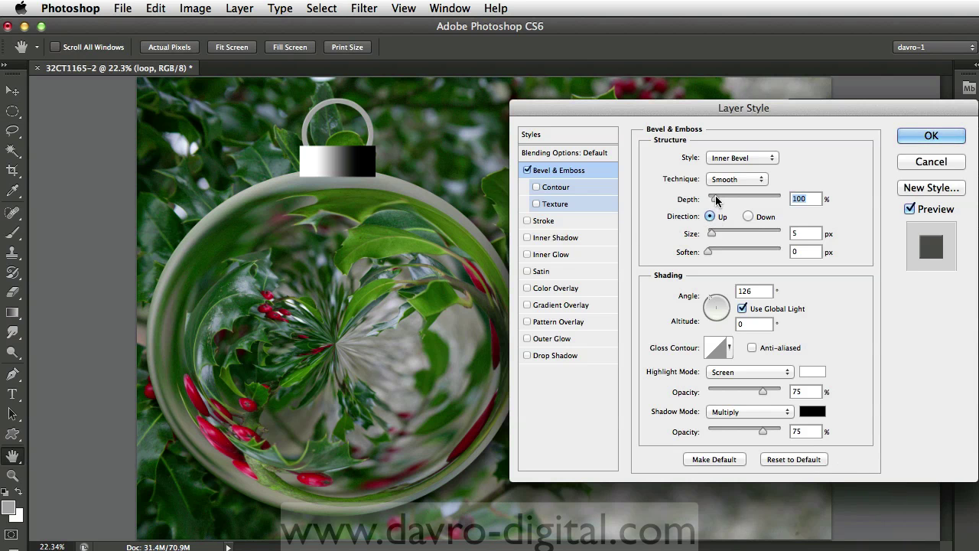
pyautogui.moveTo(711, 239); pyautogui.dragTo(734, 238)
pyautogui.moveTo(715, 198); pyautogui.dragTo(744, 201)
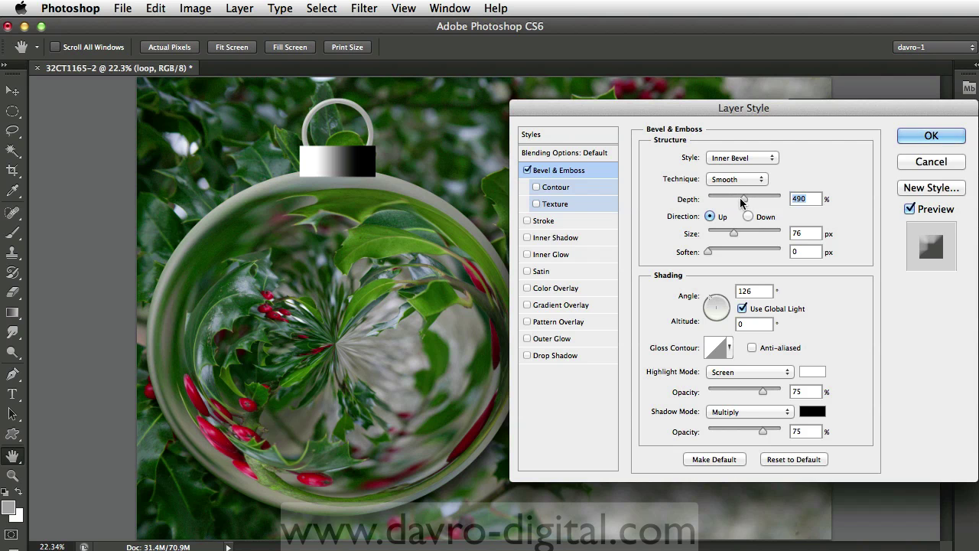
pyautogui.moveTo(730, 238); pyautogui.dragTo(757, 238)
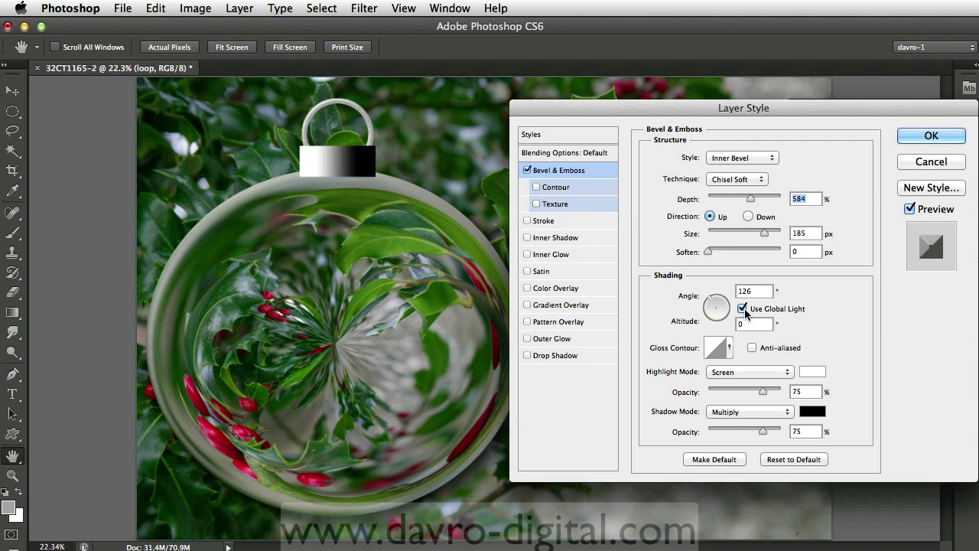
# Step: Switch the loop's bevel to Smooth with depth 542%, size 161 px, soften 4 px, and apply it
pyautogui.click(743, 309)
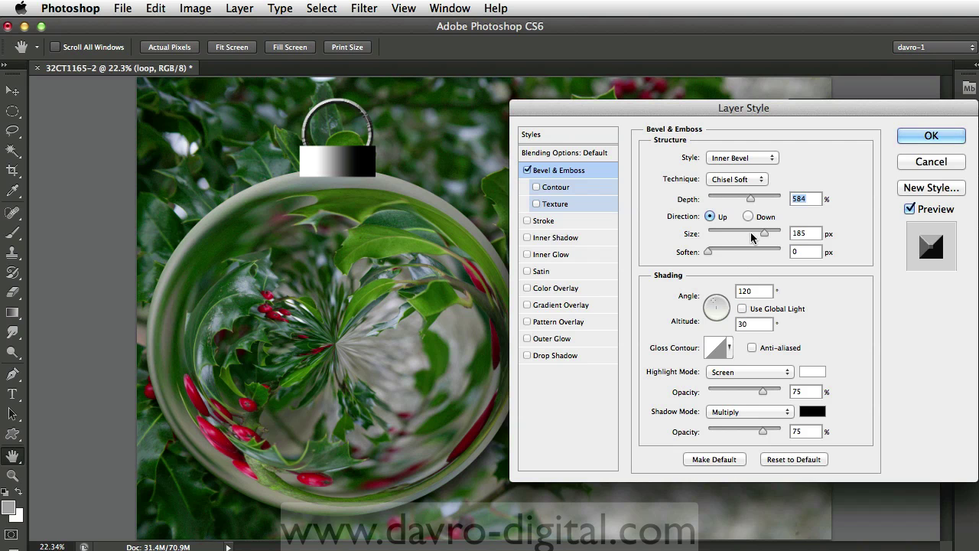
pyautogui.click(739, 180)
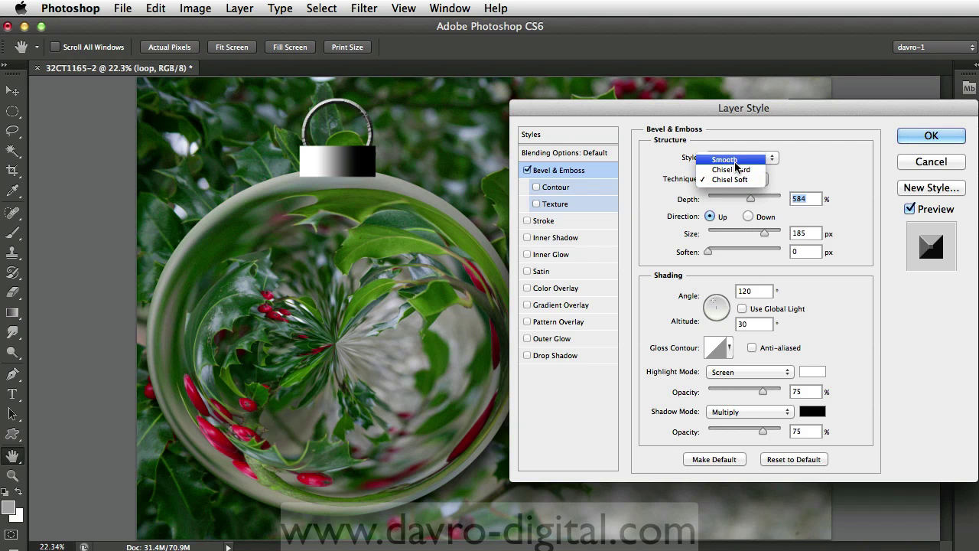
pyautogui.click(736, 162)
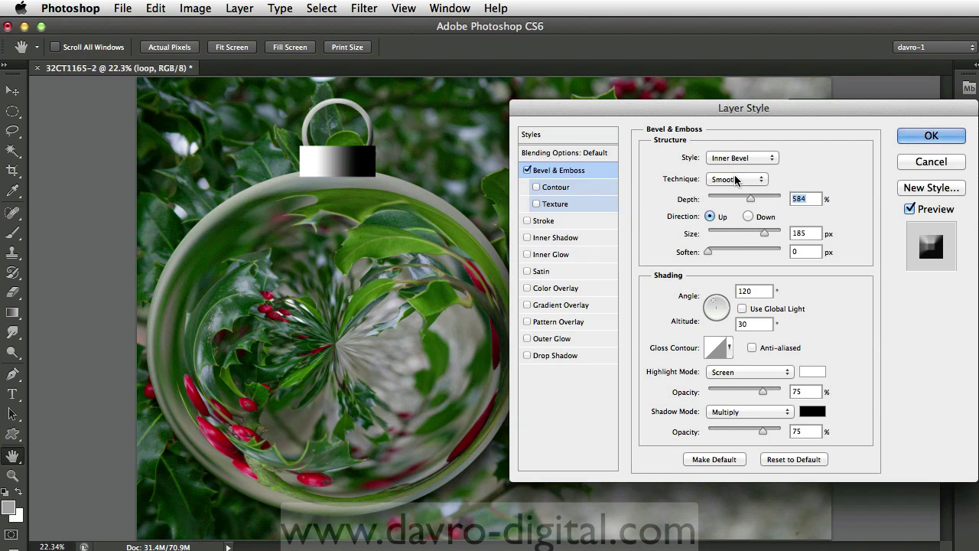
pyautogui.moveTo(766, 234); pyautogui.dragTo(726, 258)
pyautogui.moveTo(751, 199); pyautogui.dragTo(749, 200)
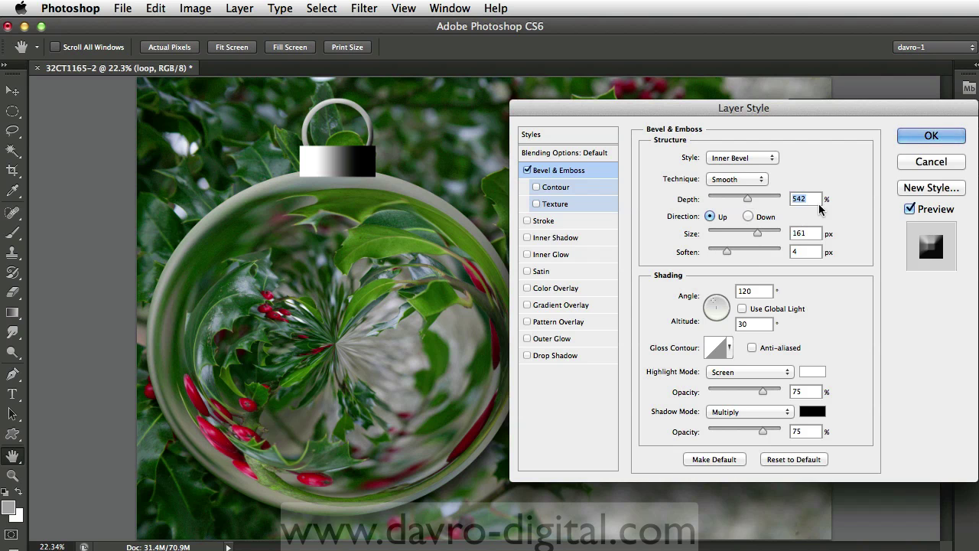
pyautogui.click(932, 136)
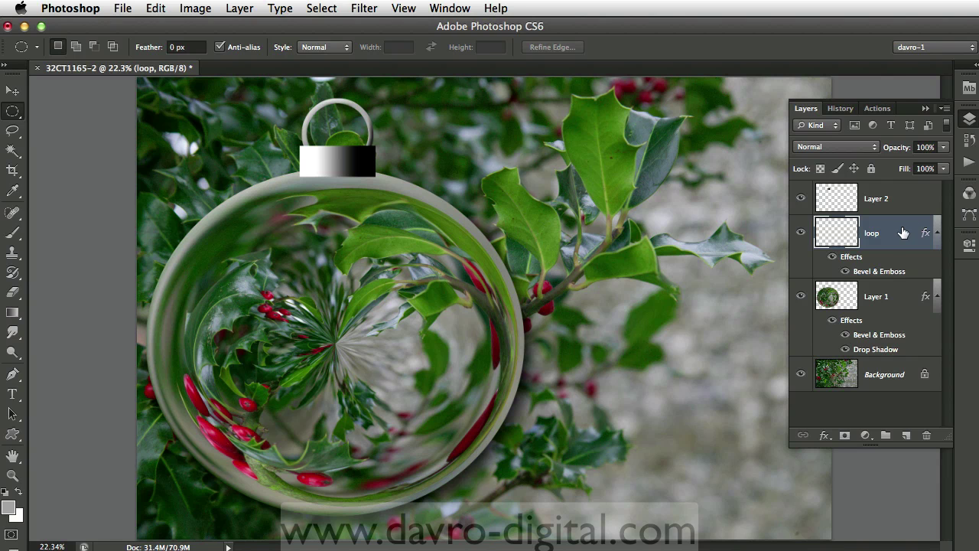
# Step: Zoom in, nudge the loop and cap slightly up-left, then load the cap's shape as a selection
pyautogui.click(887, 206)
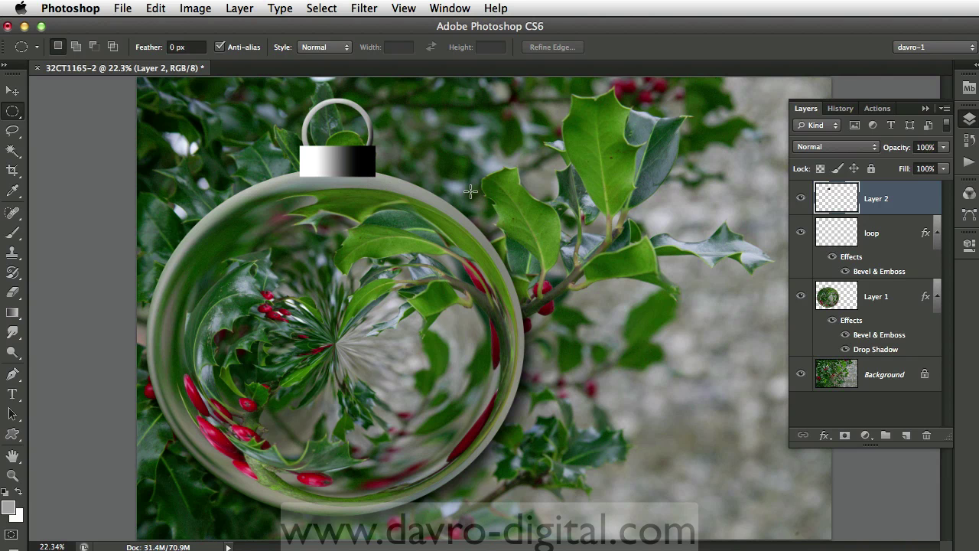
pyautogui.keyDown('ctrl'); pyautogui.click(354, 171); pyautogui.keyUp('ctrl')
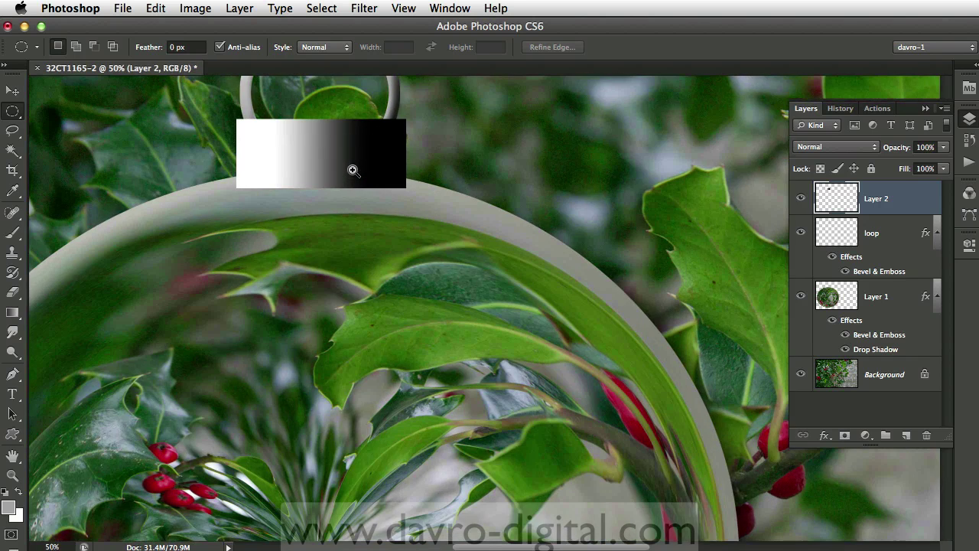
pyautogui.moveTo(486, 170); pyautogui.dragTo(531, 273)
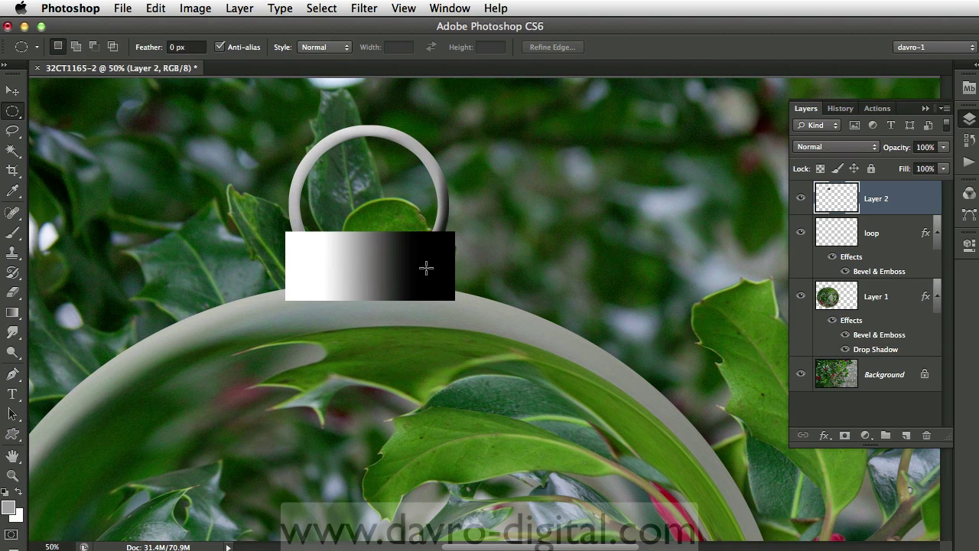
pyautogui.keyDown('super'); pyautogui.click(878, 233); pyautogui.keyUp('super')
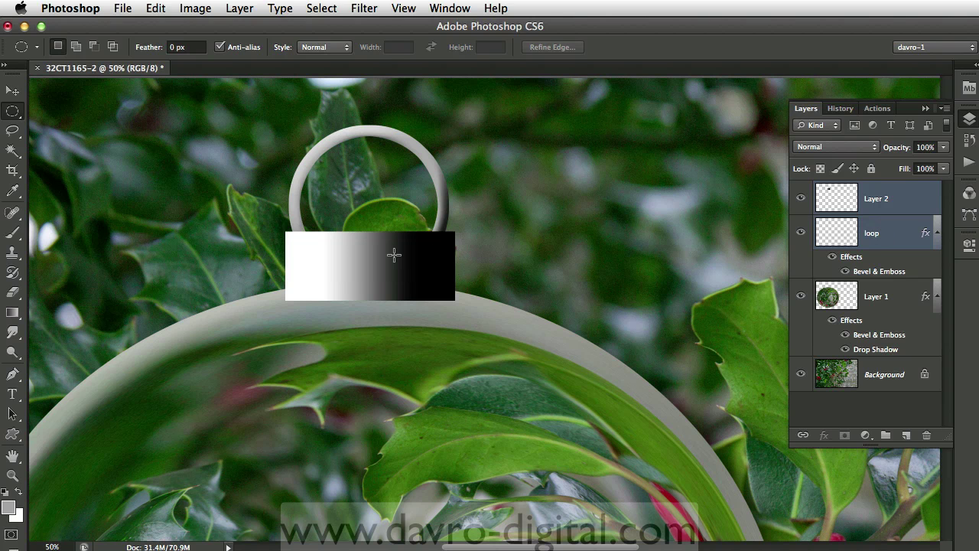
pyautogui.moveTo(381, 249); pyautogui.dragTo(377, 244)
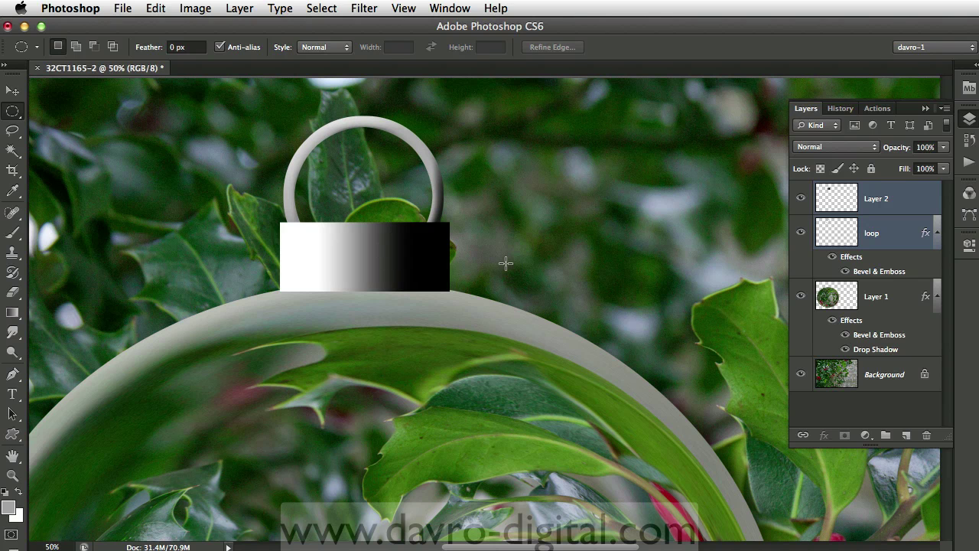
pyautogui.click(884, 200)
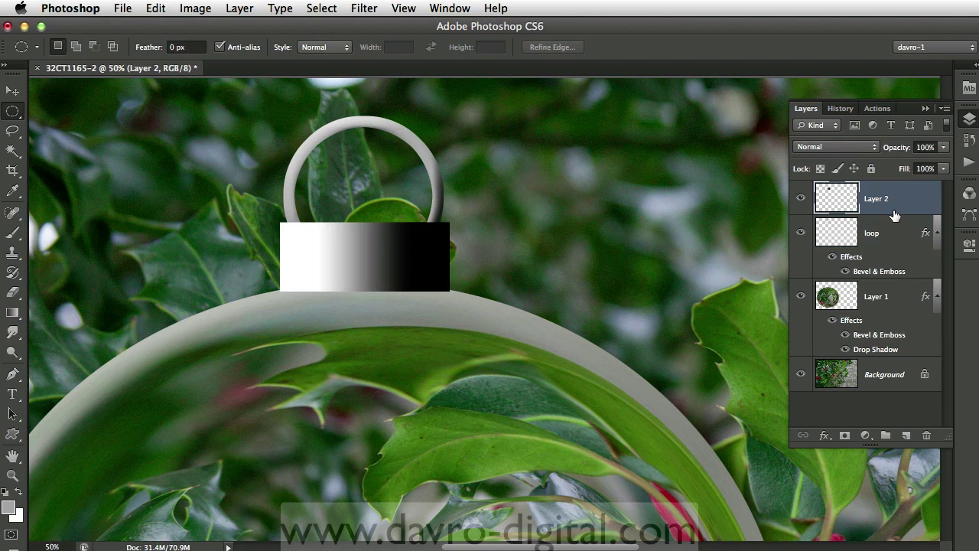
pyautogui.keyDown('super'); pyautogui.click(832, 197); pyautogui.keyUp('super')
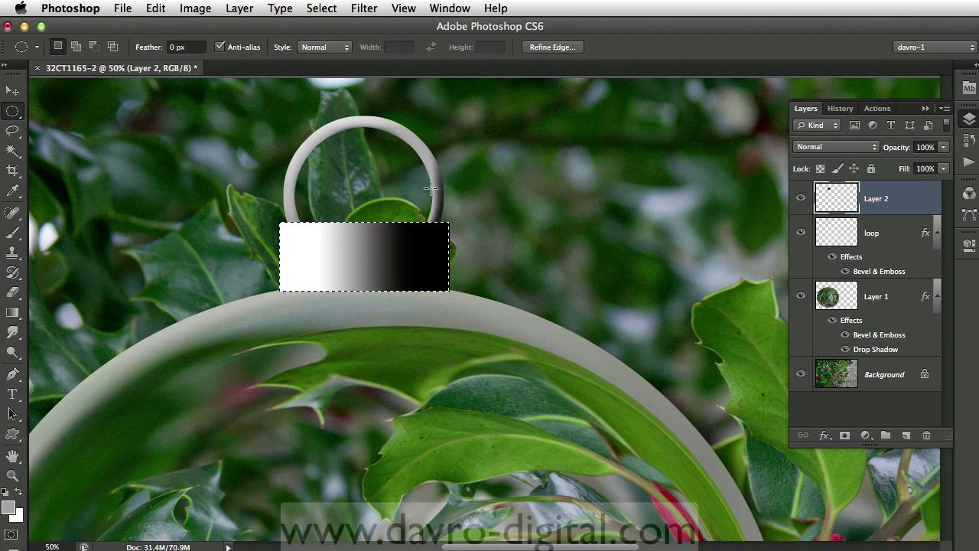
# Step: Apply Add Noise to the cap at about 14%, Gaussian, Monochromatic
pyautogui.click(364, 9)
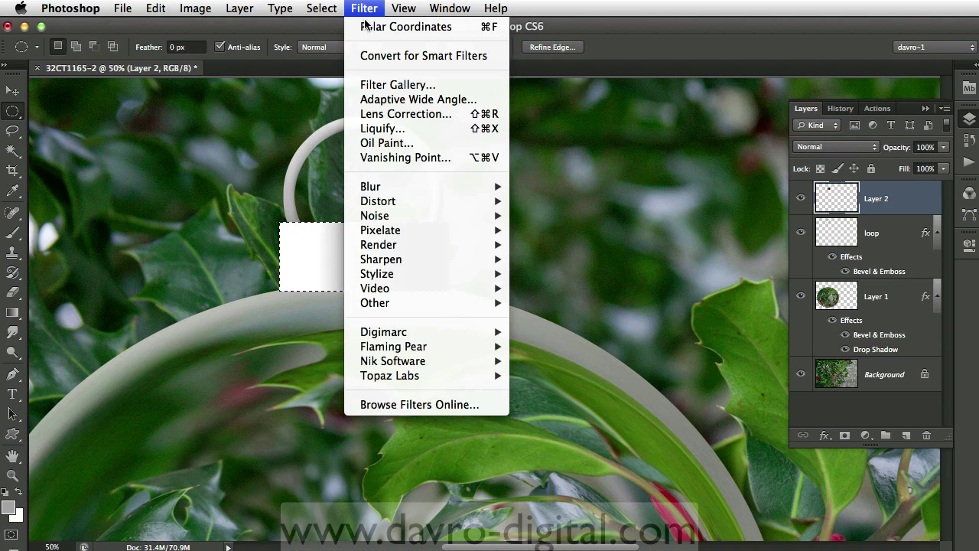
pyautogui.moveTo(457, 215)
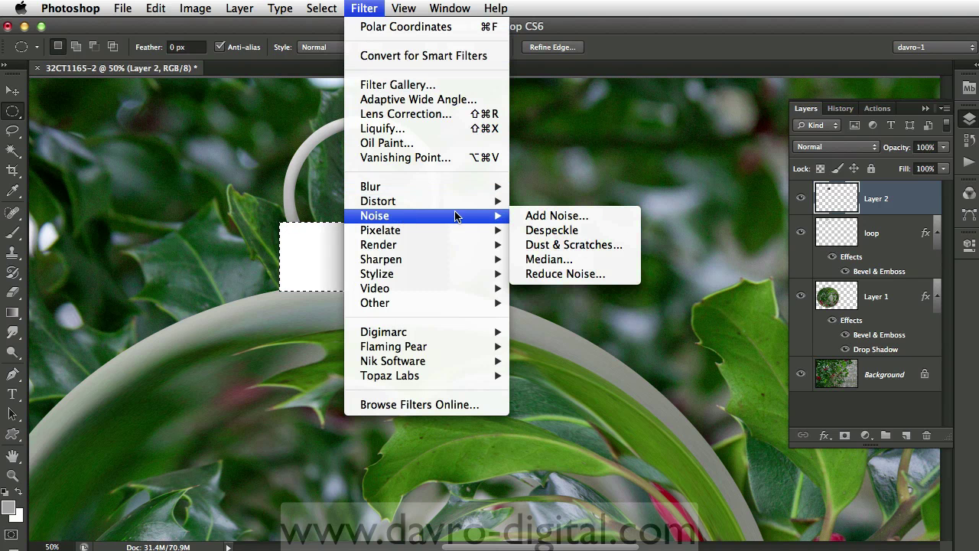
pyautogui.click(558, 218)
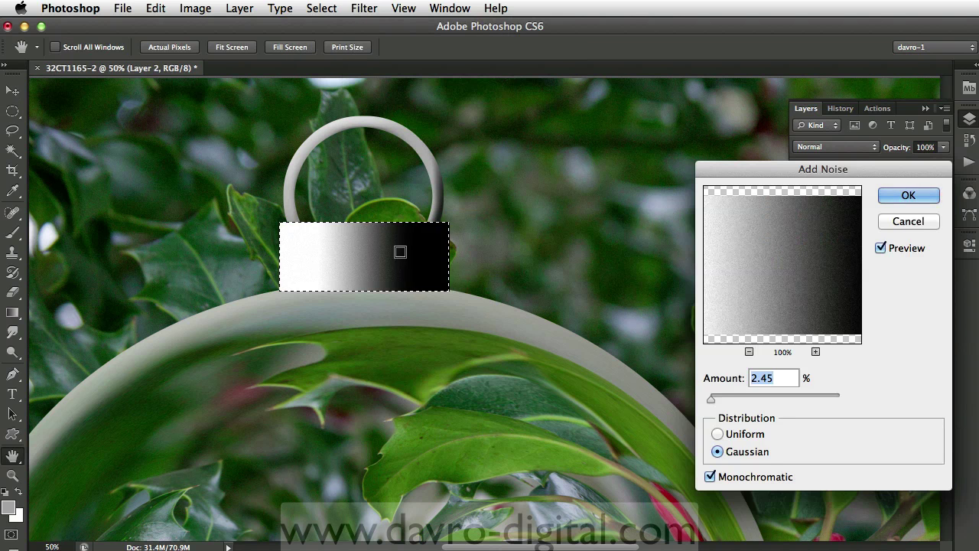
pyautogui.click(380, 249)
pyautogui.moveTo(756, 277); pyautogui.dragTo(761, 260)
pyautogui.moveTo(711, 397); pyautogui.dragTo(710, 398)
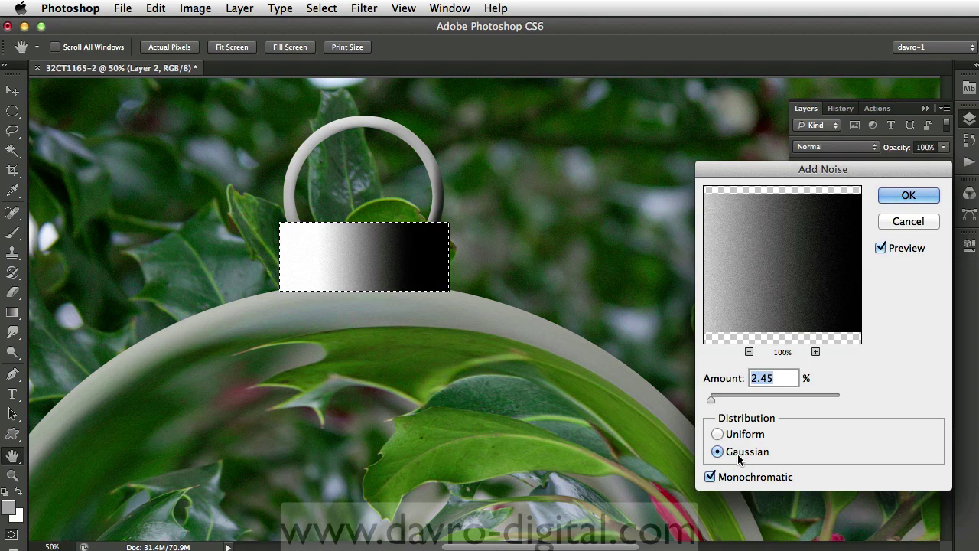
pyautogui.click(899, 196)
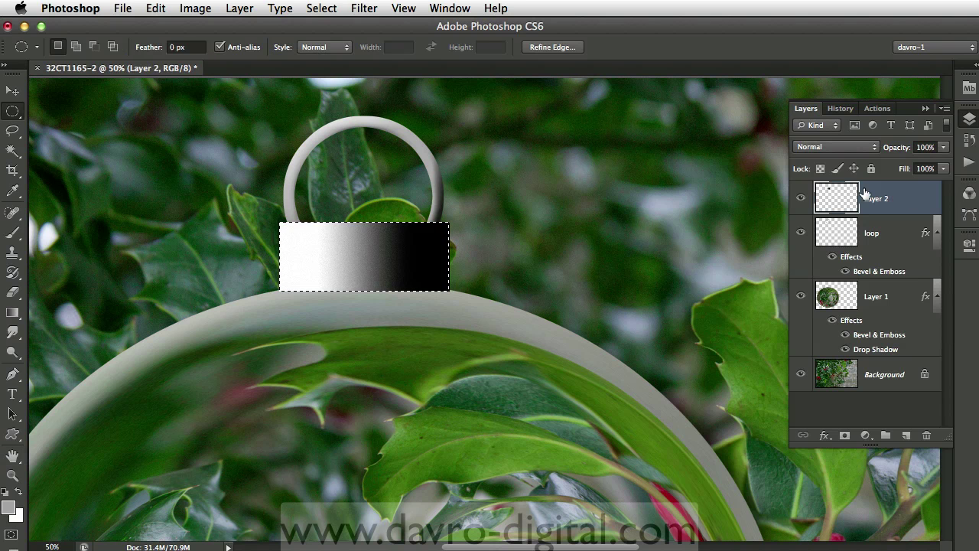
# Step: Streak the cap's noise with a 0°, 11 px Motion Blur, then deselect
pyautogui.click(366, 9)
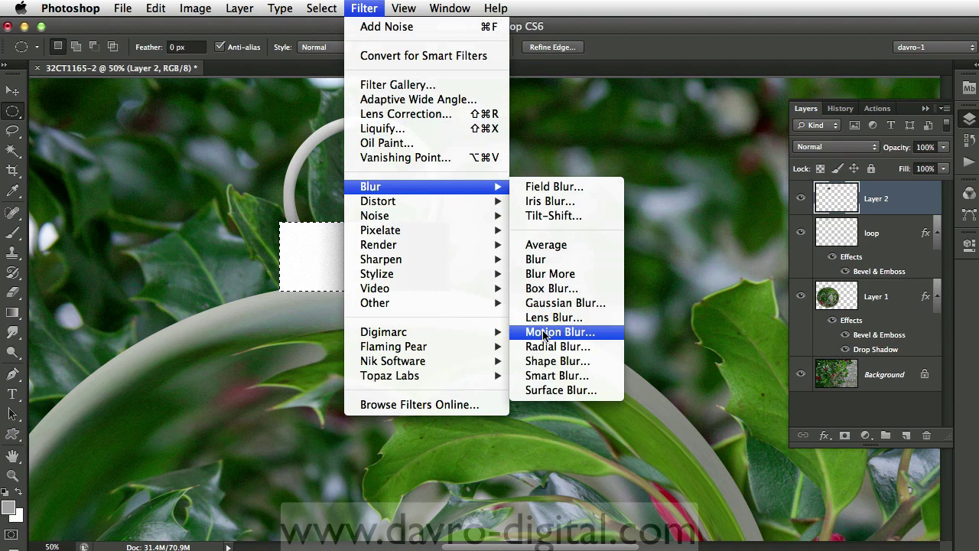
pyautogui.click(546, 331)
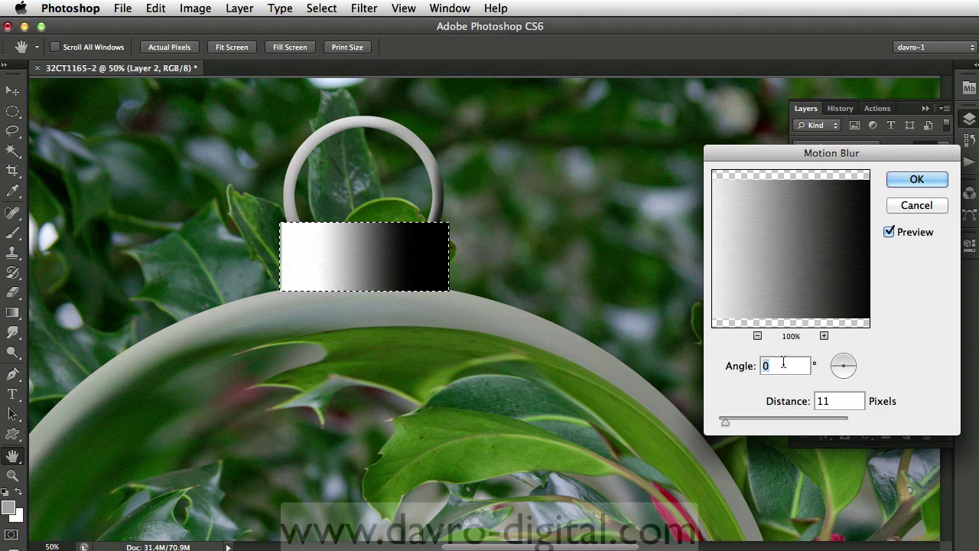
pyautogui.moveTo(787, 159); pyautogui.dragTo(629, 144)
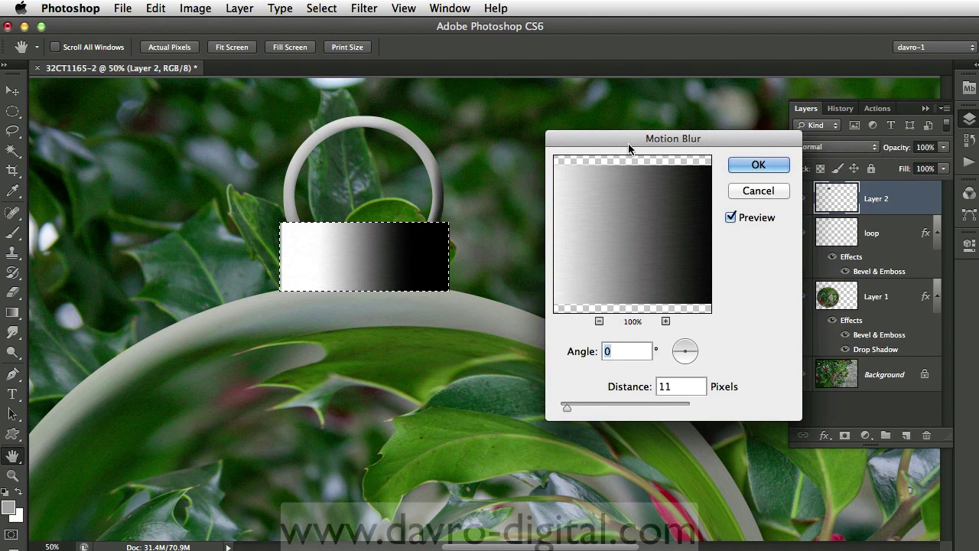
pyautogui.click(641, 228)
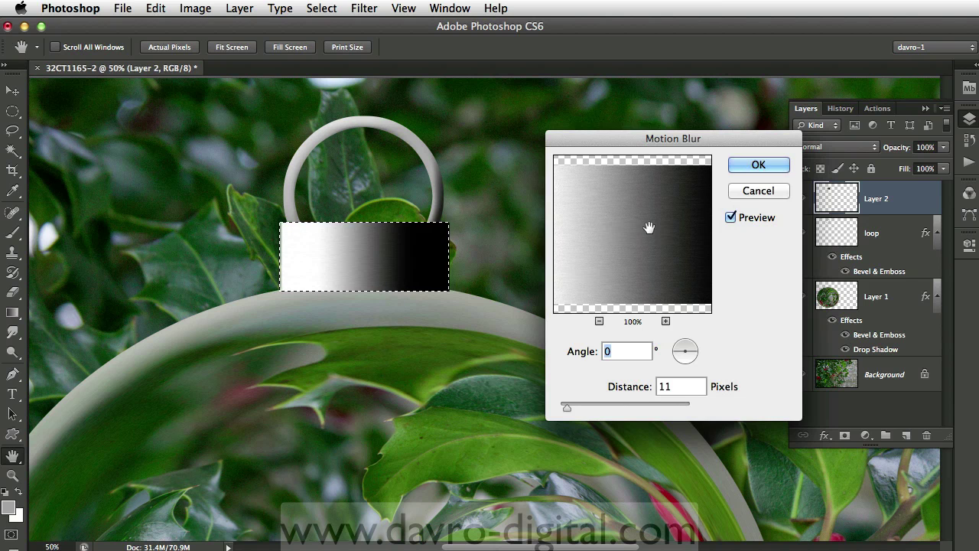
pyautogui.click(753, 166)
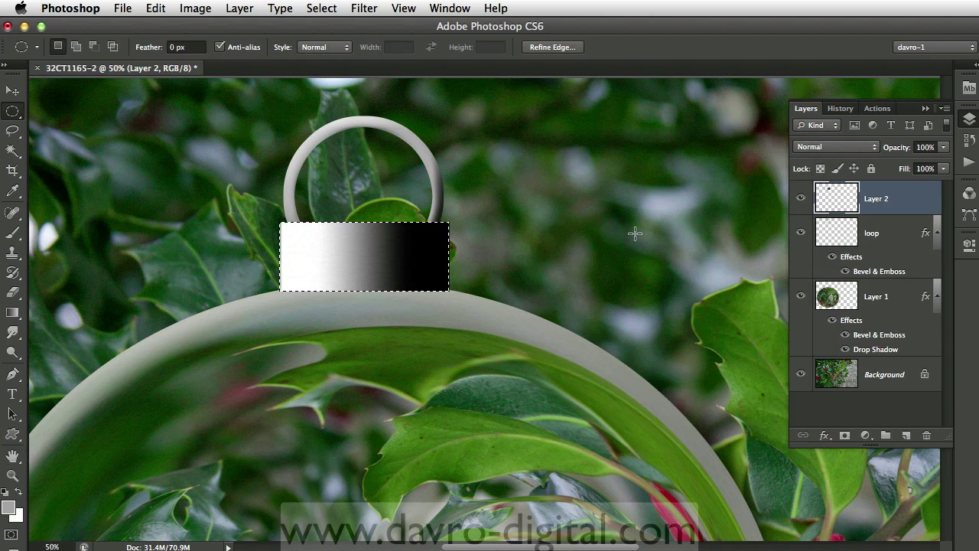
pyautogui.press('super+d')
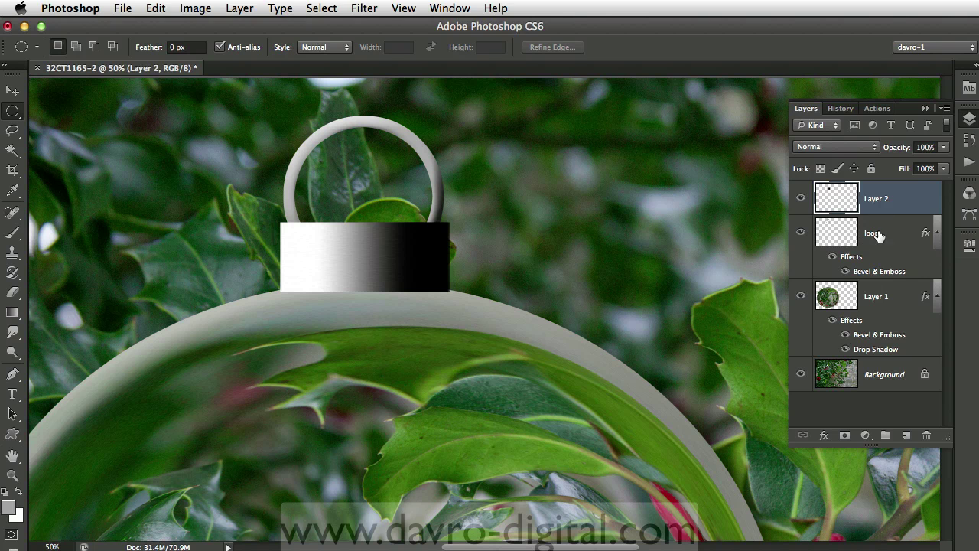
# Step: Add a drop shadow to the cap with its own angle, distance 6 px, size 7 px, then fit the view
pyautogui.click(824, 434)
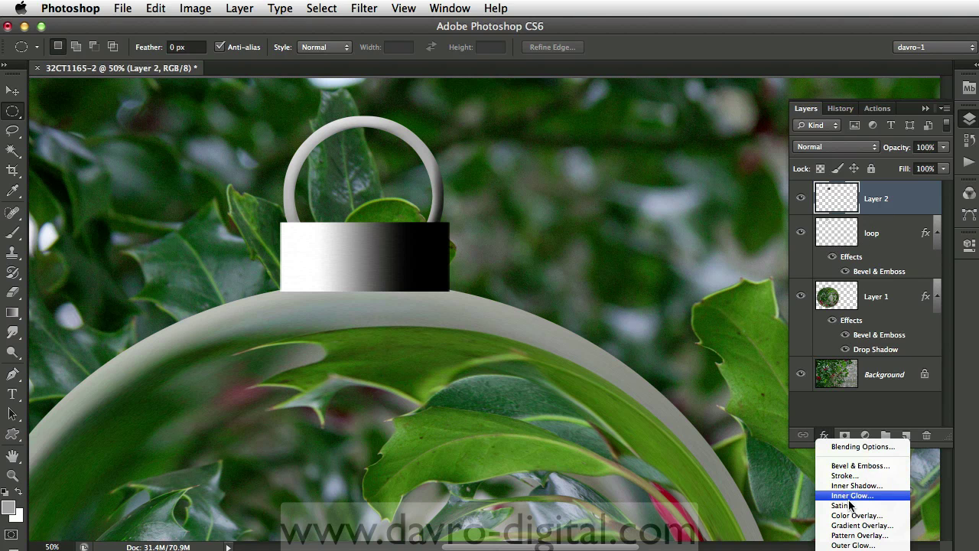
pyautogui.click(853, 549)
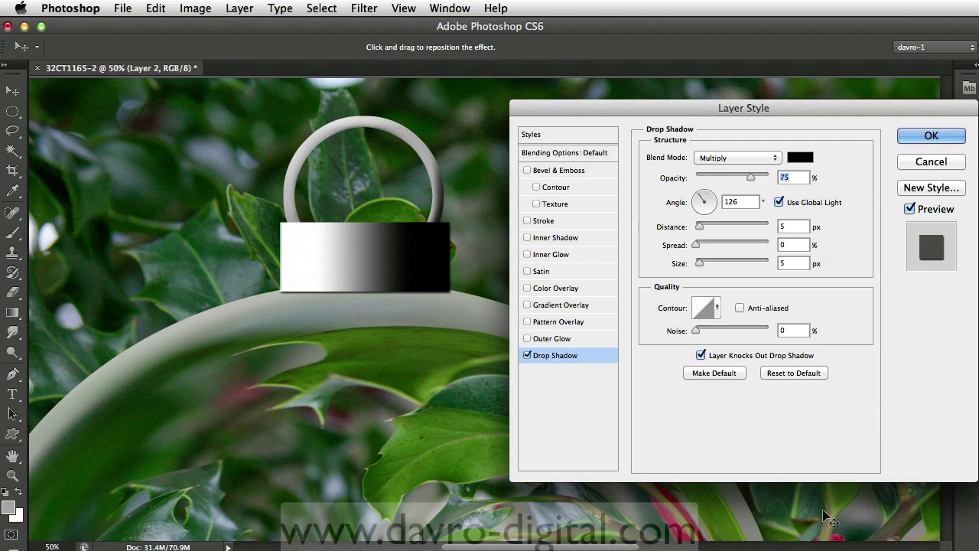
pyautogui.click(779, 203)
pyautogui.moveTo(417, 251); pyautogui.dragTo(447, 269)
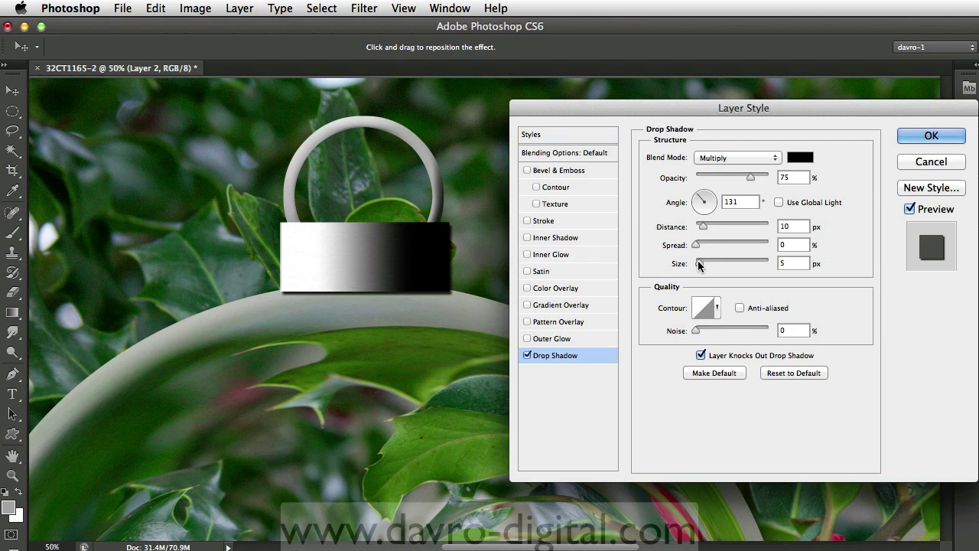
pyautogui.moveTo(699, 265); pyautogui.dragTo(702, 264)
pyautogui.moveTo(397, 262); pyautogui.dragTo(392, 259)
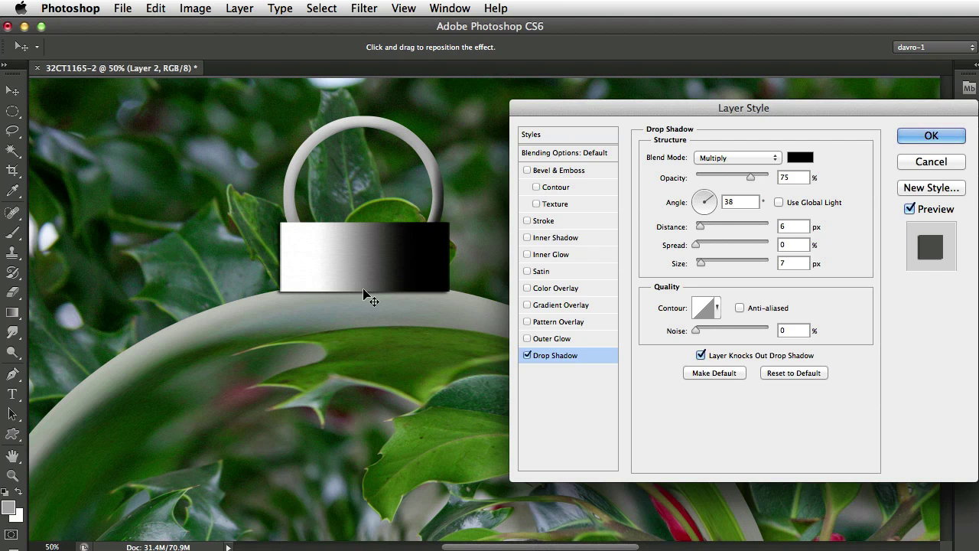
pyautogui.click(929, 137)
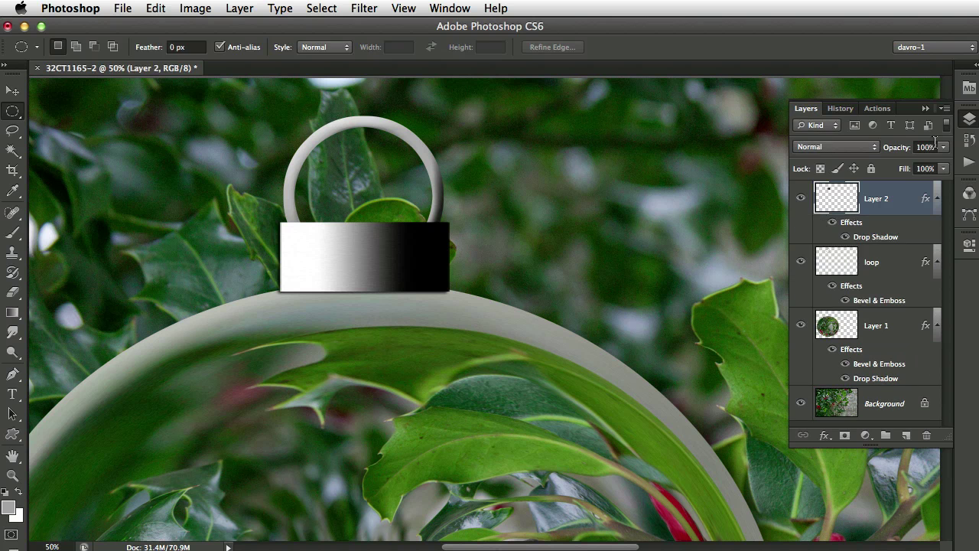
pyautogui.press('super+0')
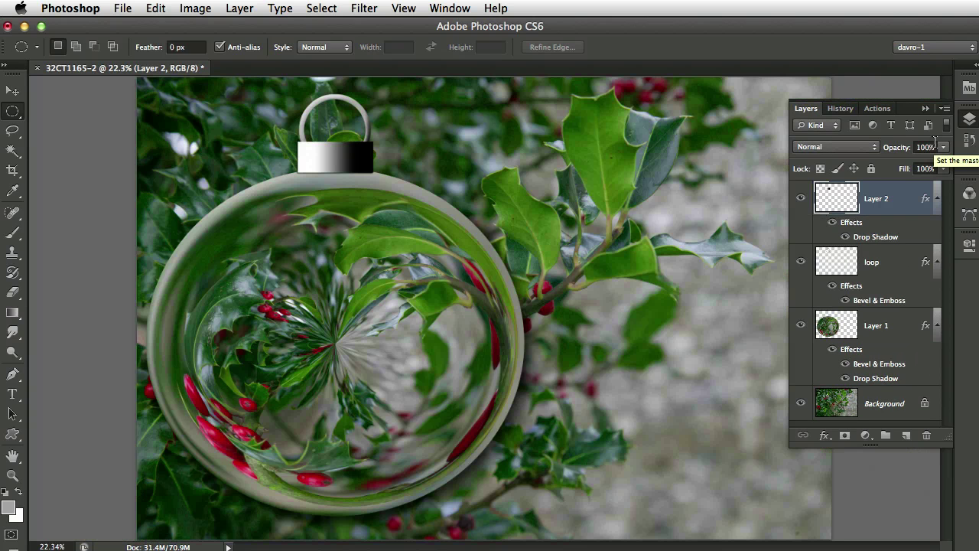